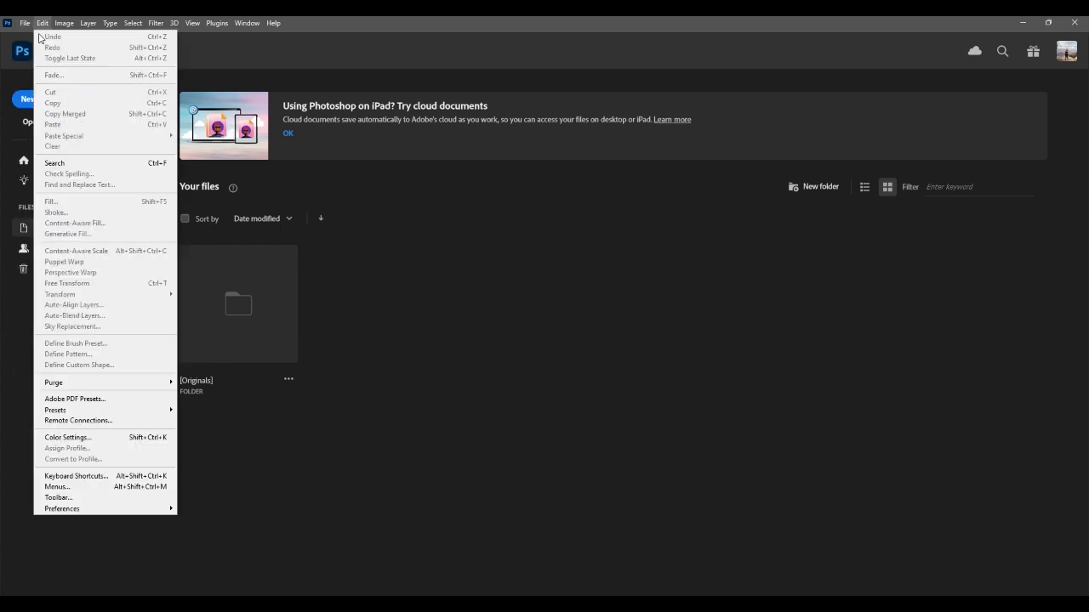
Step: Create a blank white A3 document from the Print presets: 297 x 420 mm at 300 ppi
left_click(39, 37)
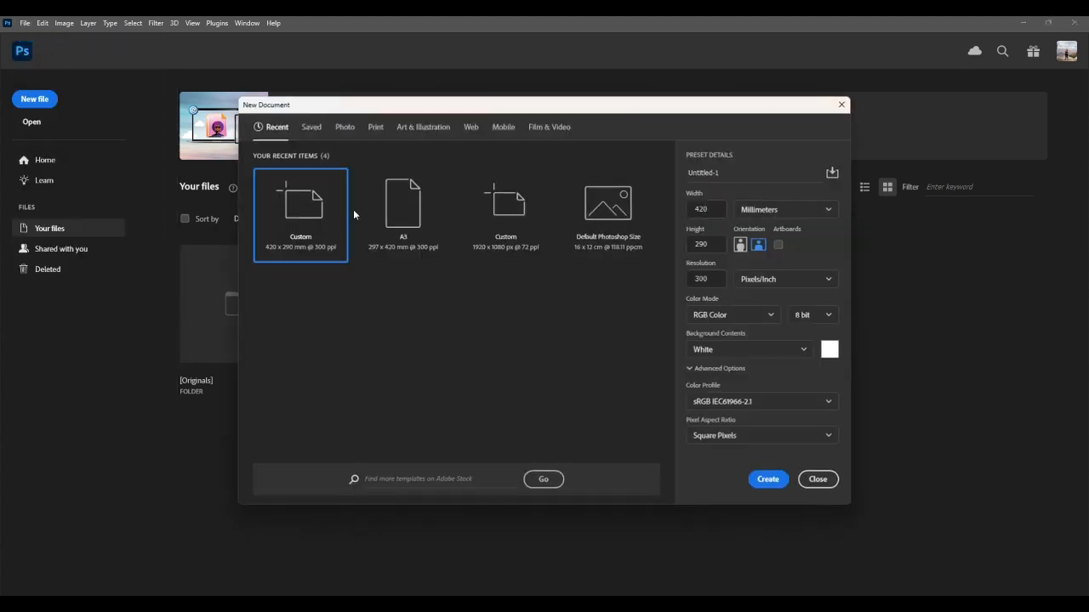
left_click(402, 228)
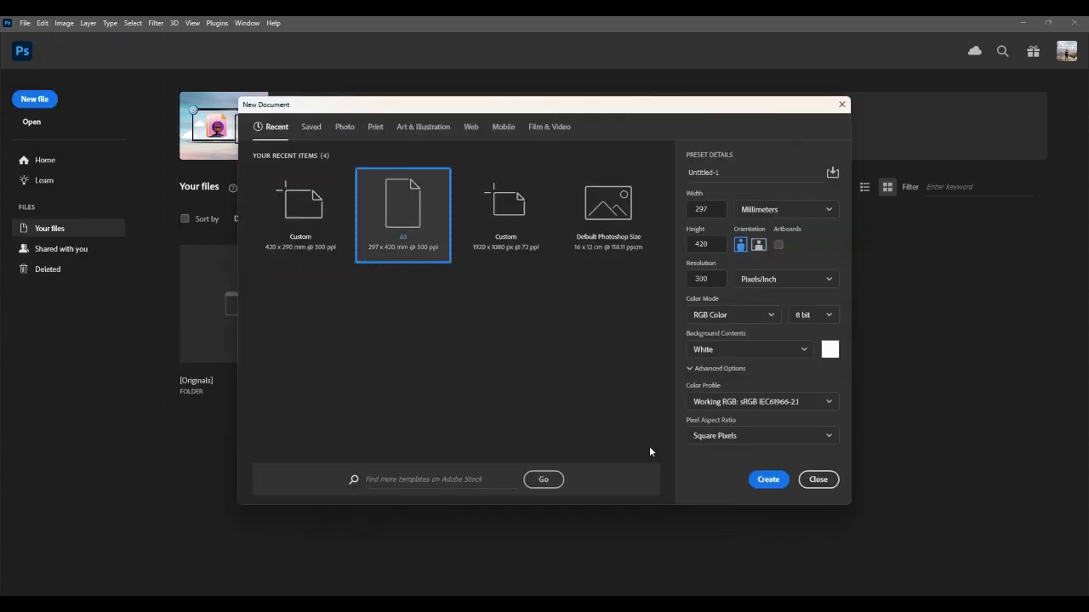
left_click(381, 131)
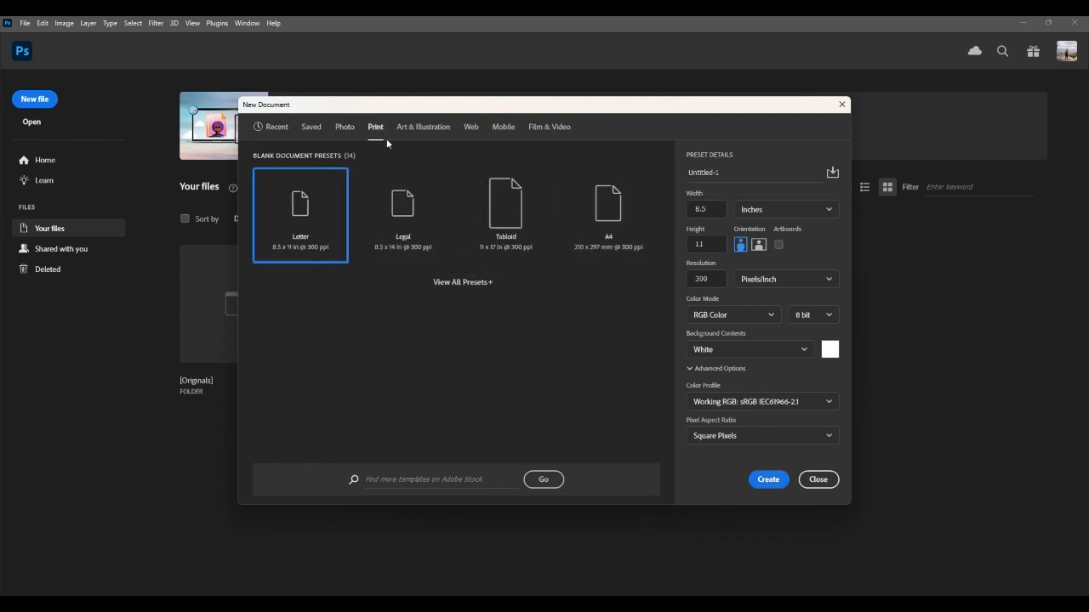
left_click(463, 282)
scroll(462, 313, "down", 1)
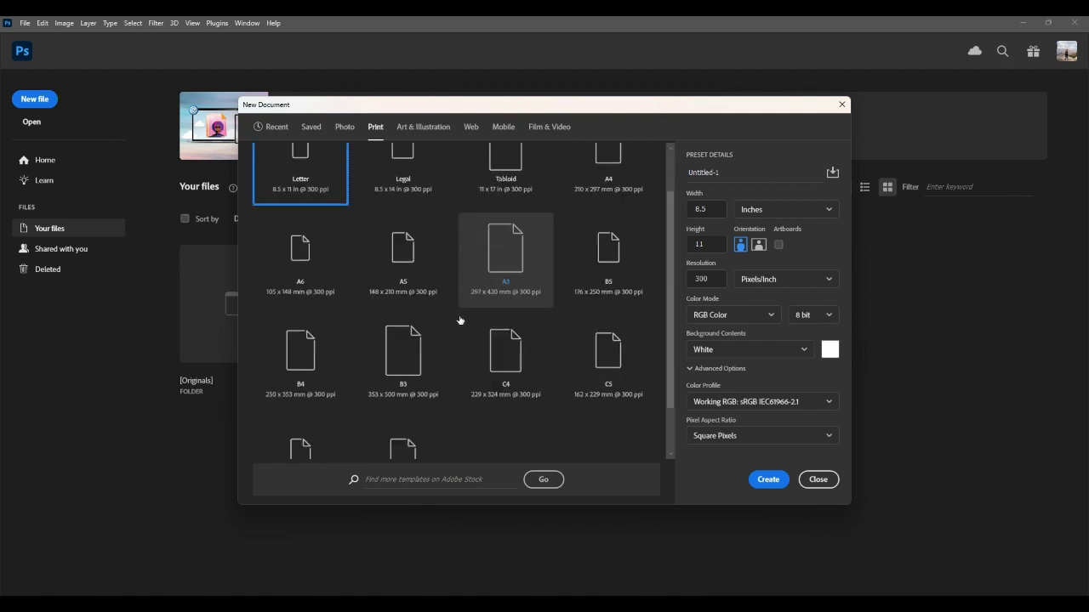
left_click(521, 247)
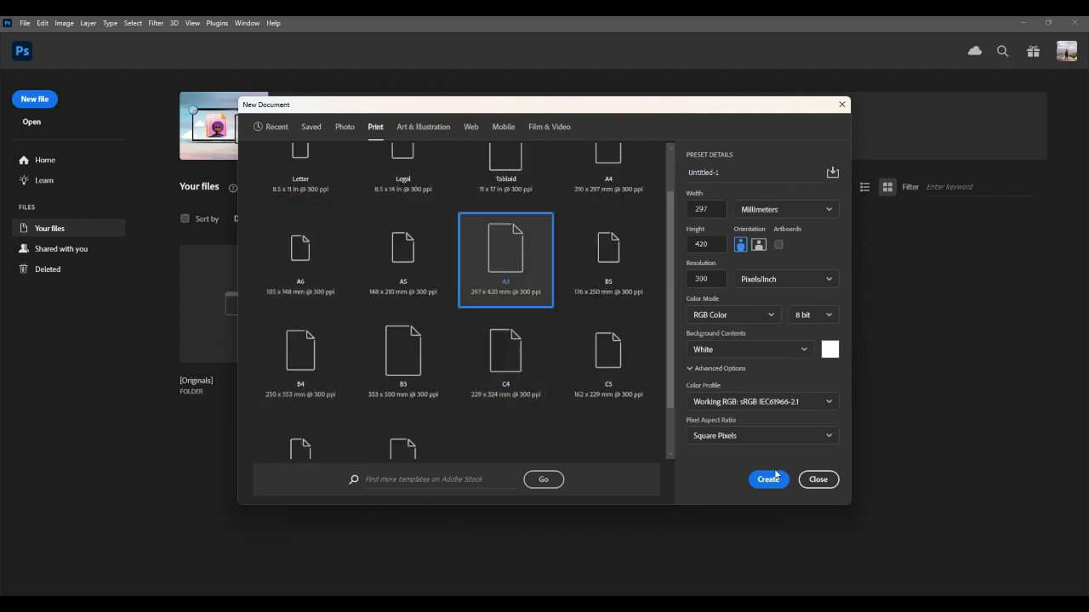
left_click(768, 479)
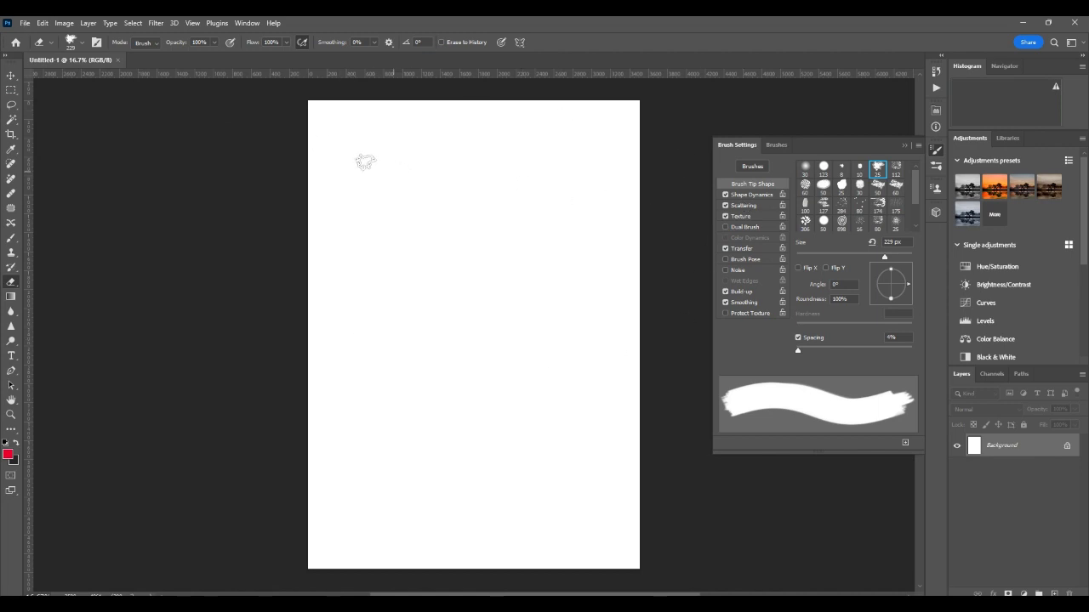
Step: Open the seated portrait JPEG from the Pictures folder
left_click(24, 23)
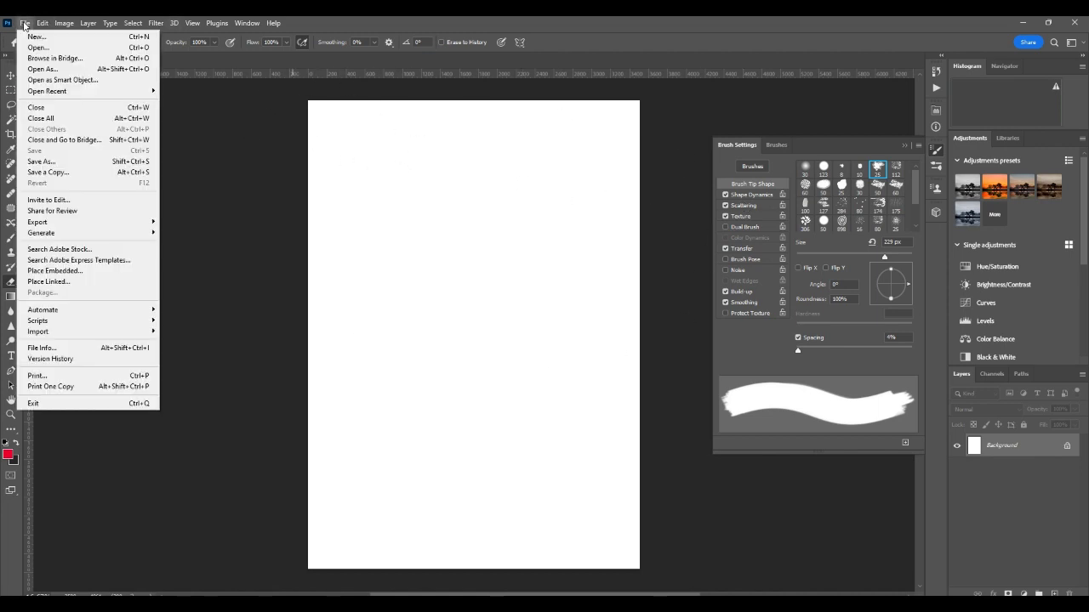
left_click(36, 48)
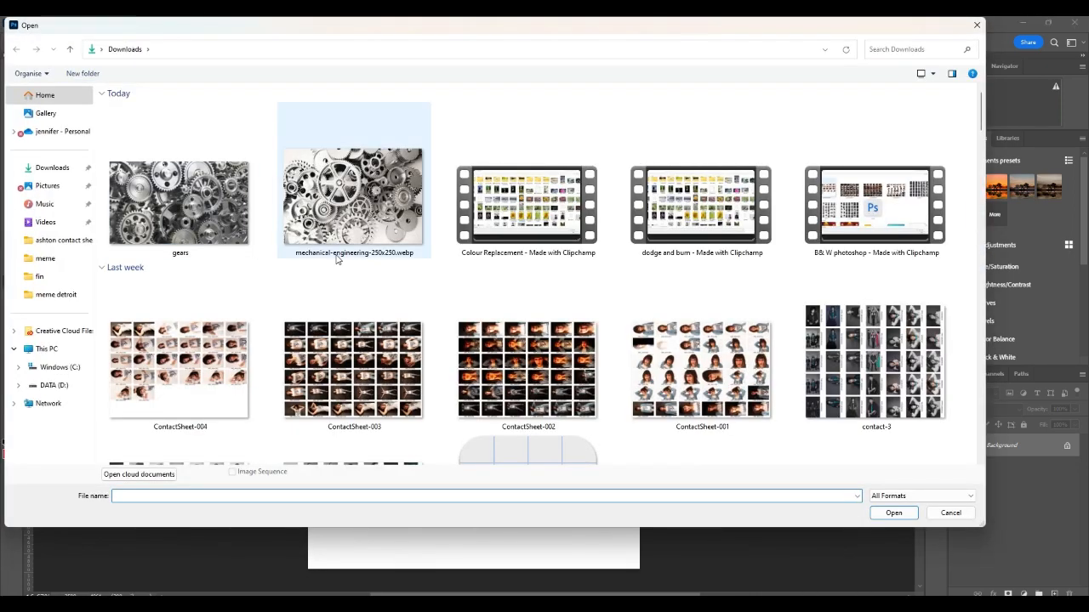
left_click(44, 188)
scroll(380, 386, "down", 1)
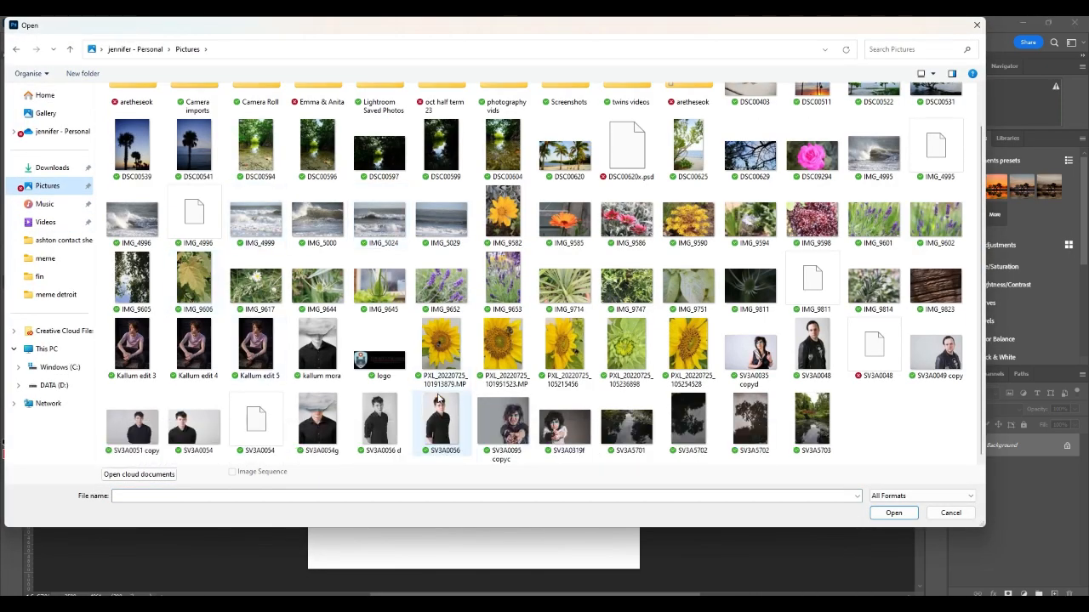
left_click(260, 349)
double_click(259, 348)
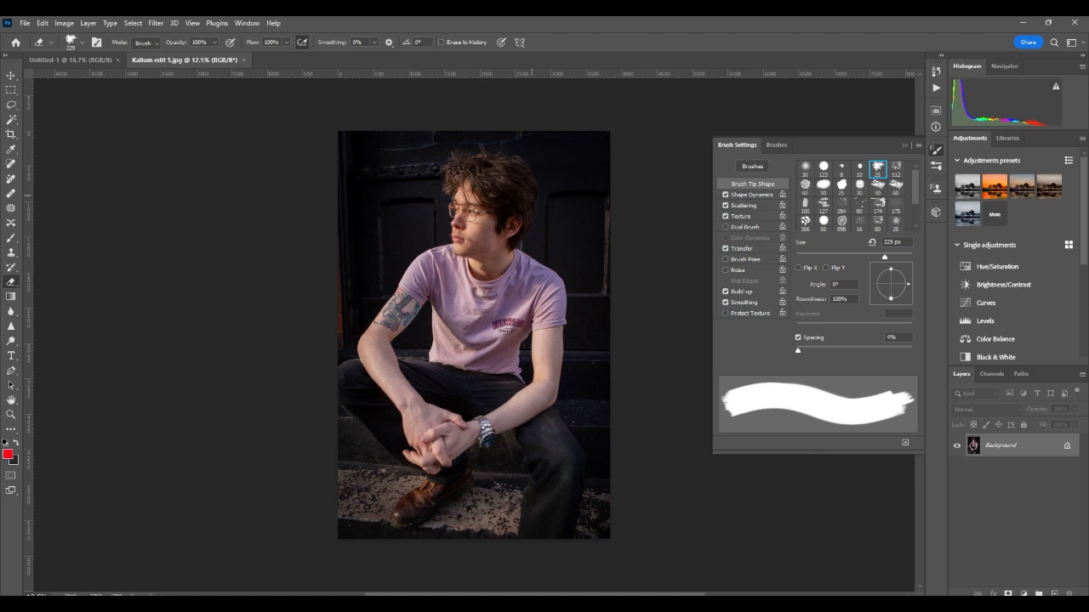
Step: Tile both documents 2-up vertically, close Brush Settings, and select the Rectangular Marquee tool
left_click(248, 23)
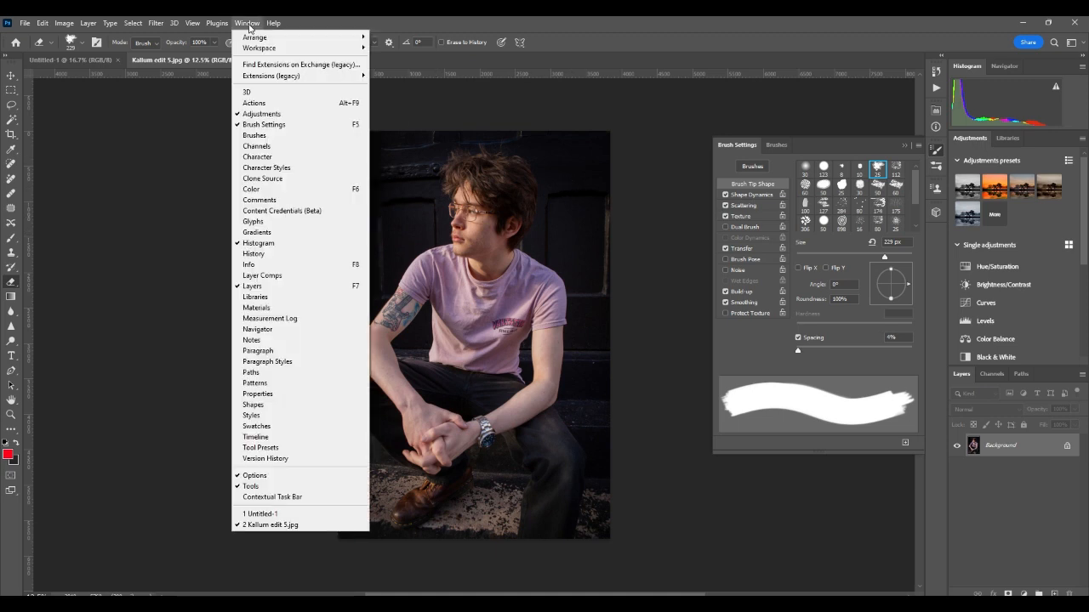
mouse_move(264, 53)
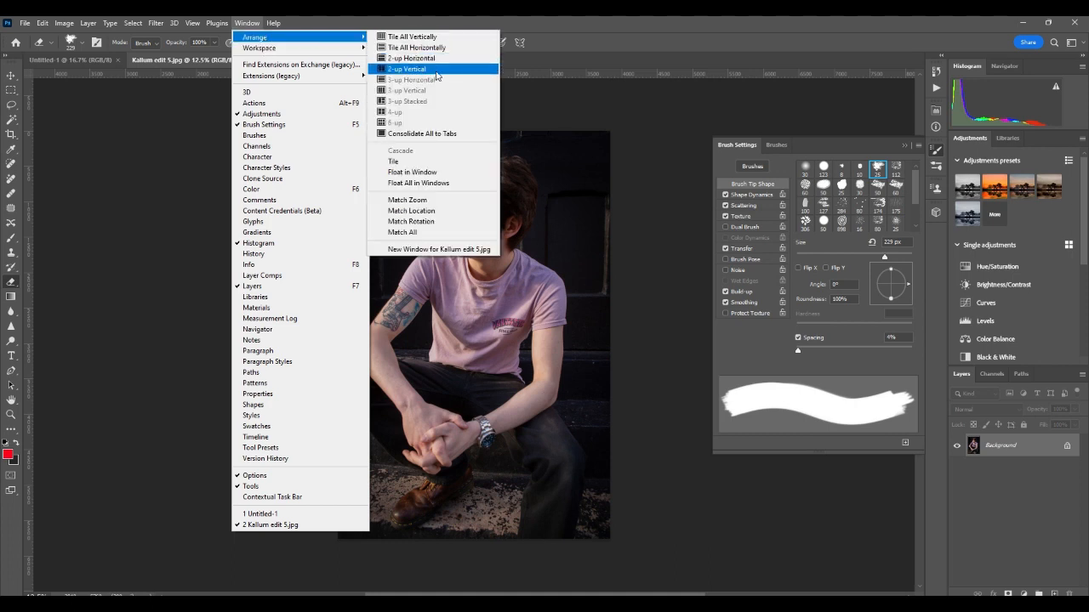
left_click(436, 69)
left_click(905, 145)
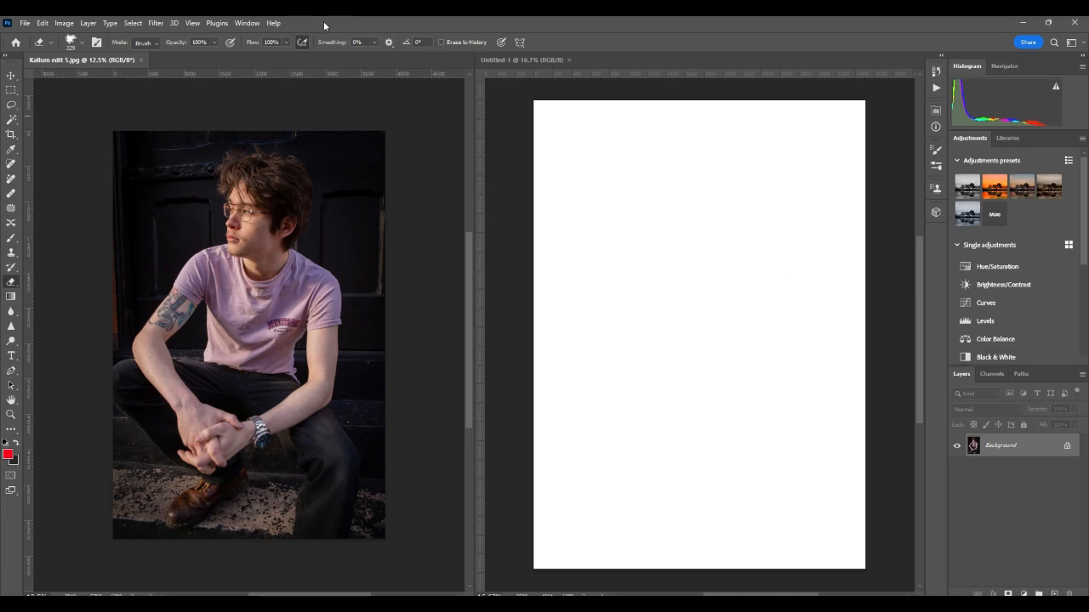
left_click(242, 24)
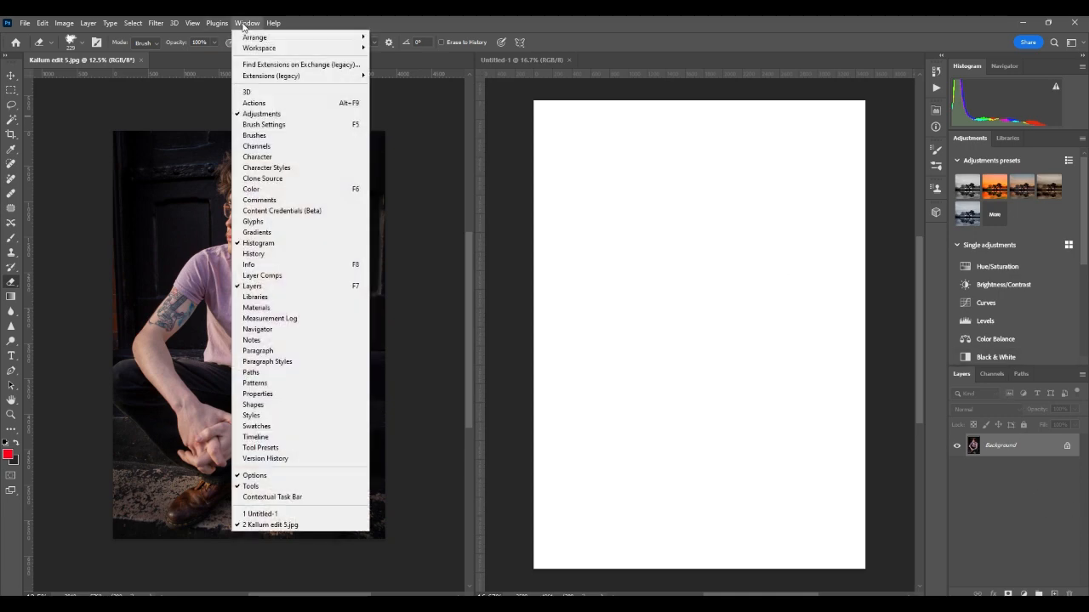
left_click(310, 288)
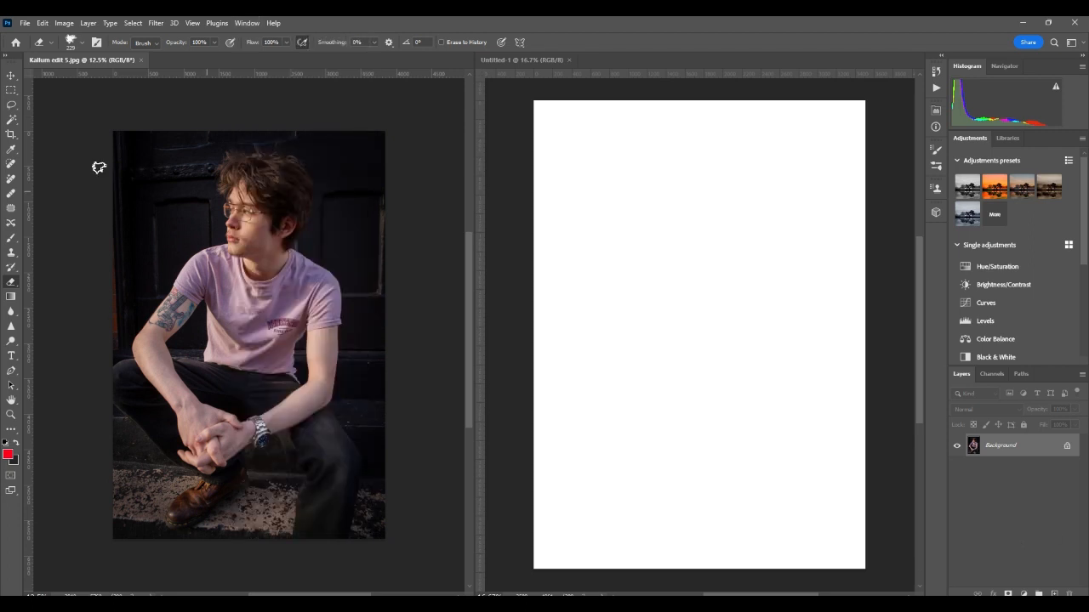
left_click(10, 89)
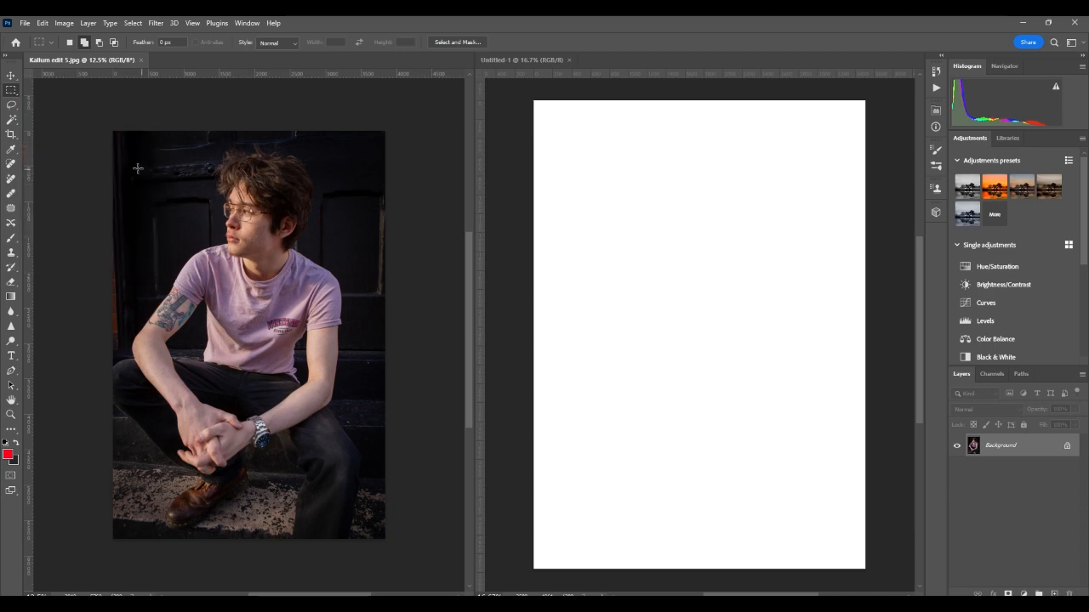
Step: Copy a strip across the photo's top to a new layer and drag it into Untitled-1
left_click_drag(122, 151, 381, 201)
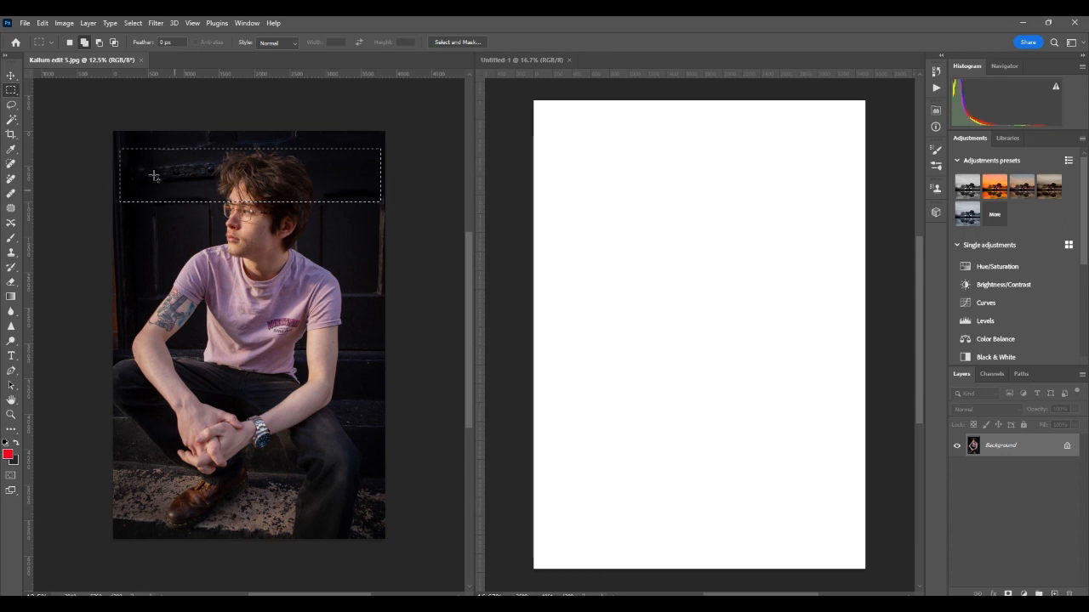
right_click(271, 183)
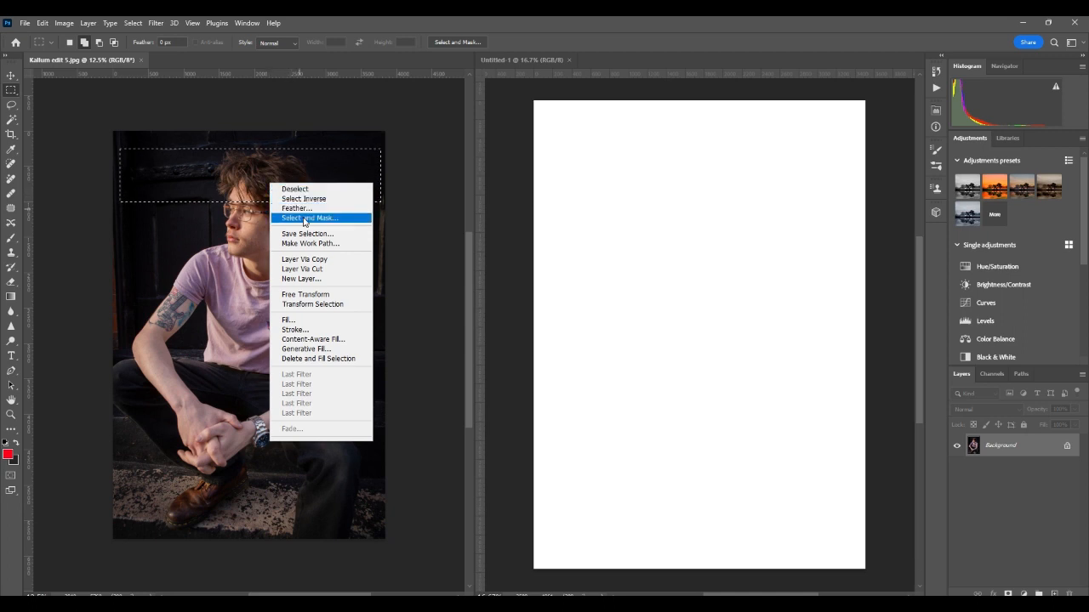
left_click(330, 262)
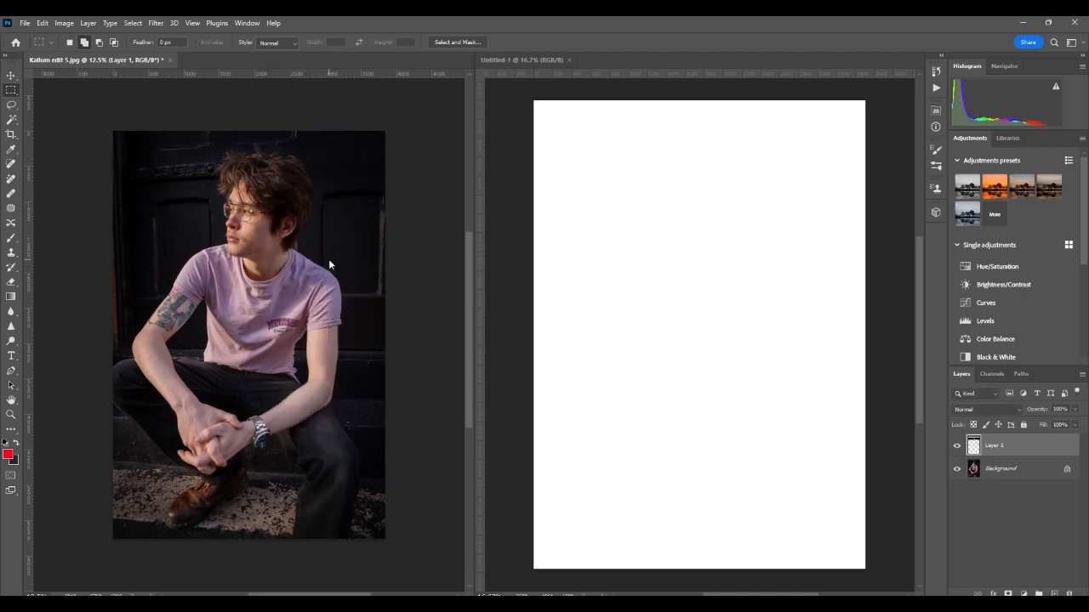
left_click(11, 76)
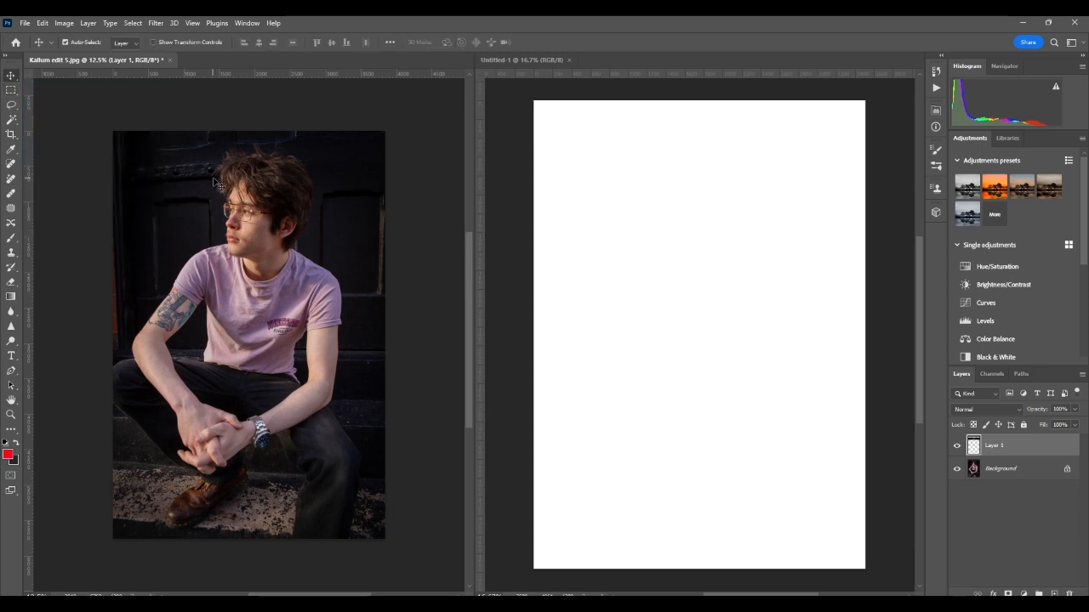
left_click_drag(217, 183, 676, 165)
Step: Scale the strip to 83%, centre it near the page top, then undo the copy in the photo
key("ctrl+t")
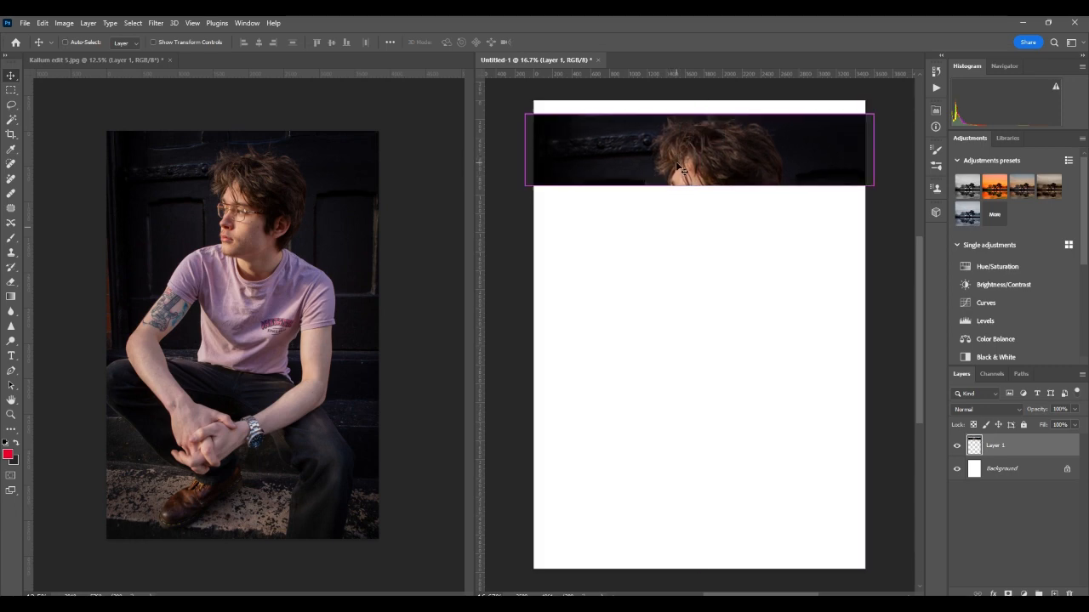
left_click_drag(525, 184, 584, 170)
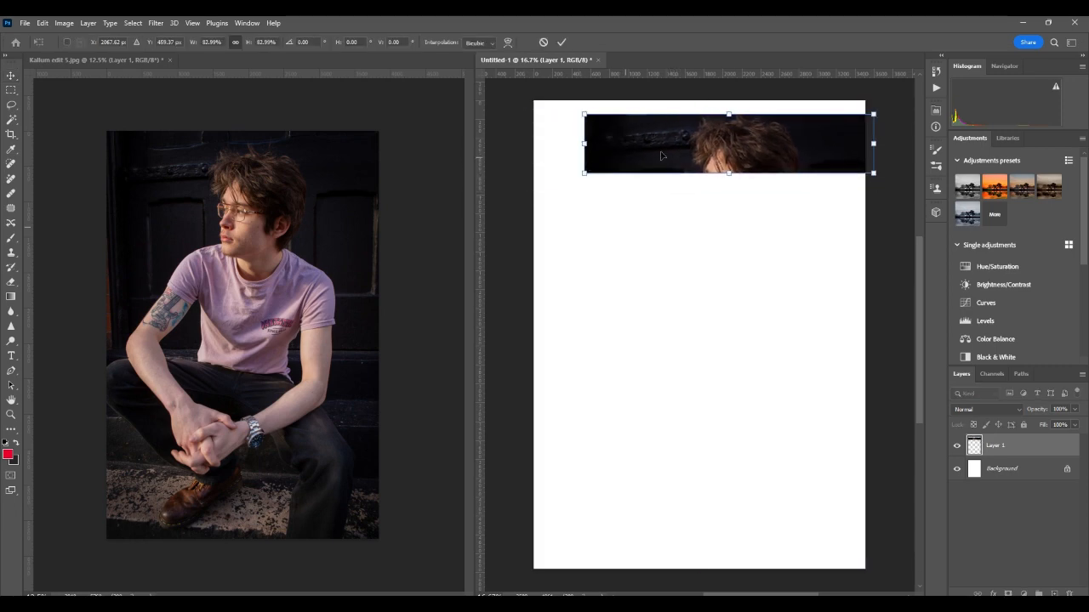
left_click_drag(746, 136, 717, 132)
key("Return")
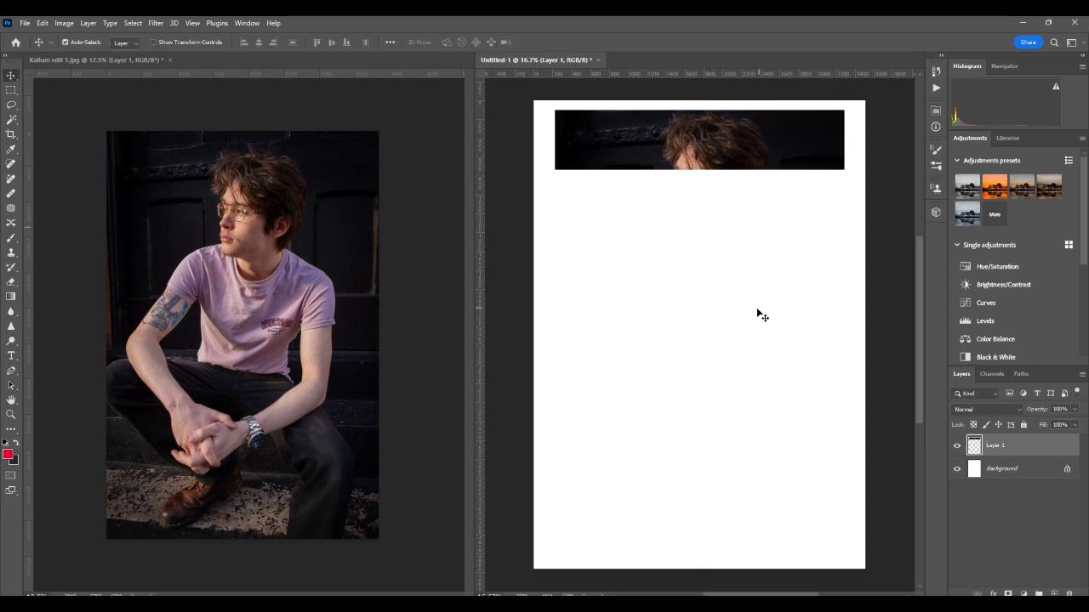
left_click(258, 265)
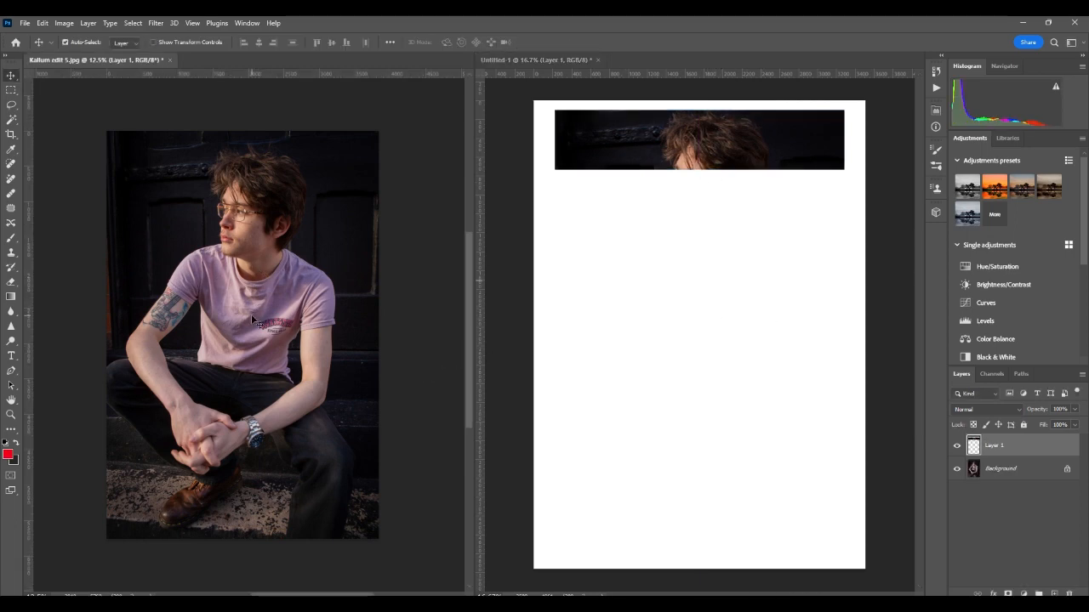
key("ctrl+z")
key("ctrl+z")
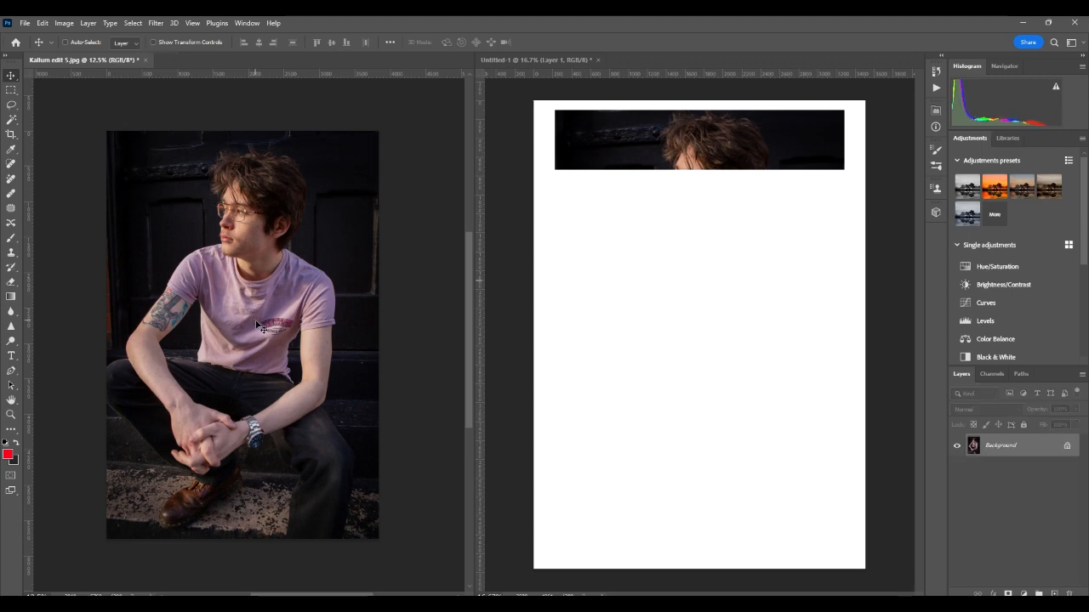
Step: Copy the face-and-glasses band to a new layer and drag it into Untitled-1
left_click(11, 89)
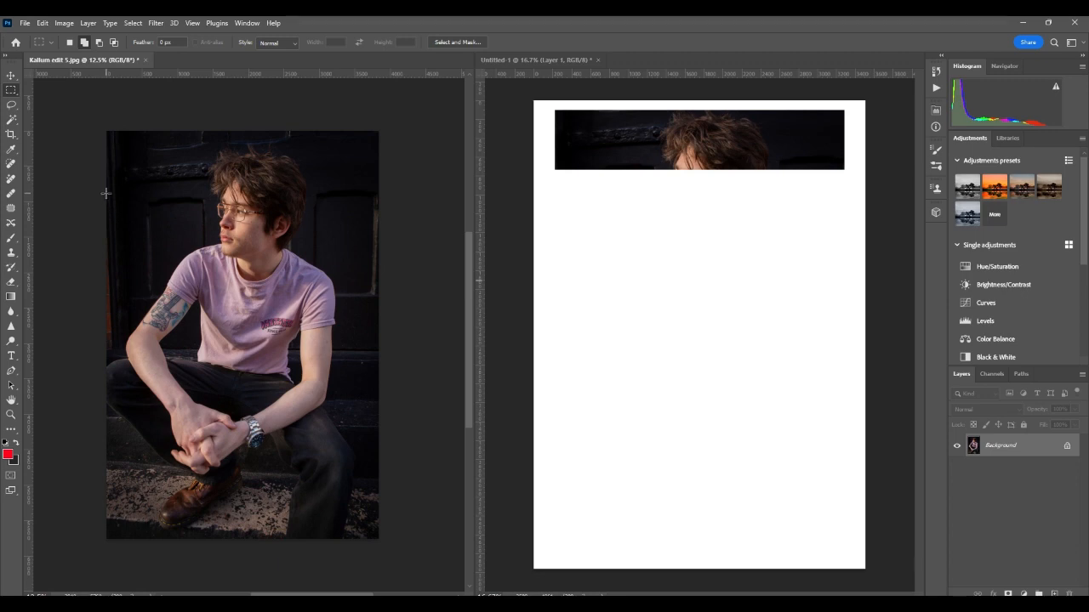
left_click_drag(107, 194, 384, 256)
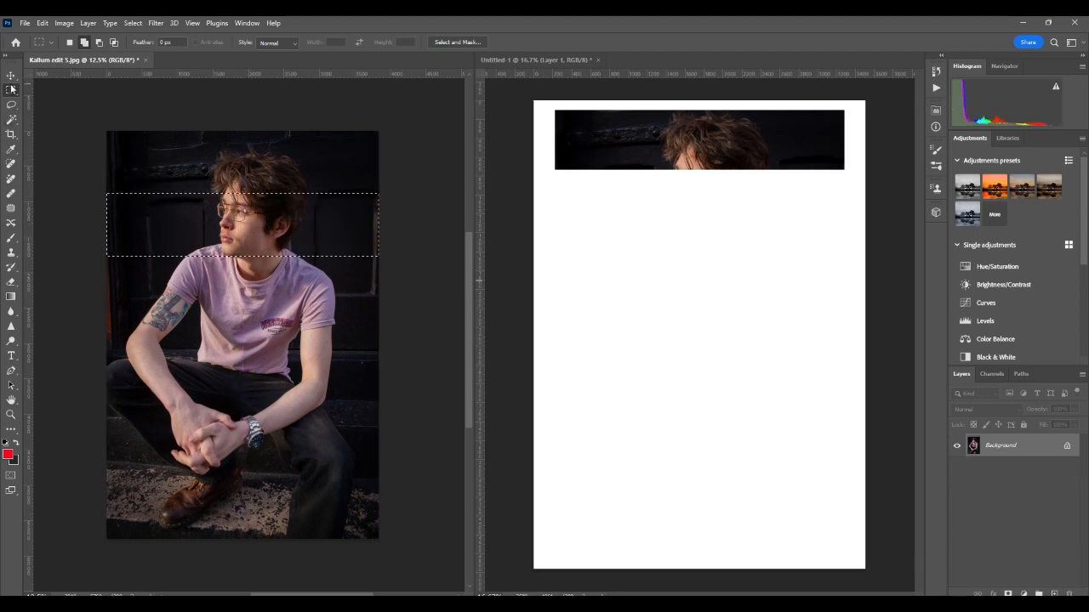
right_click(245, 231)
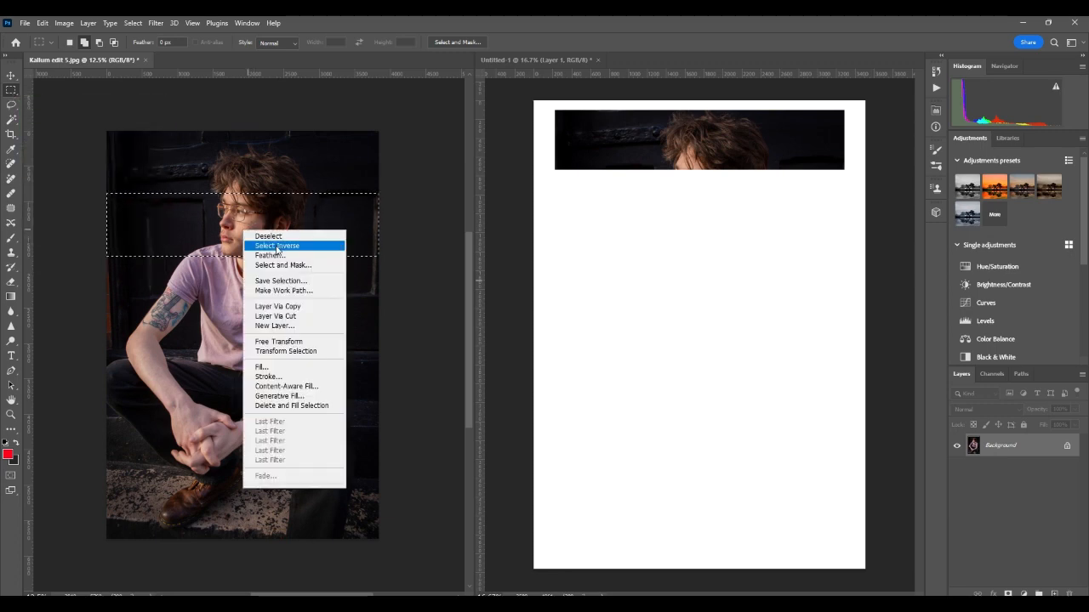
left_click(277, 306)
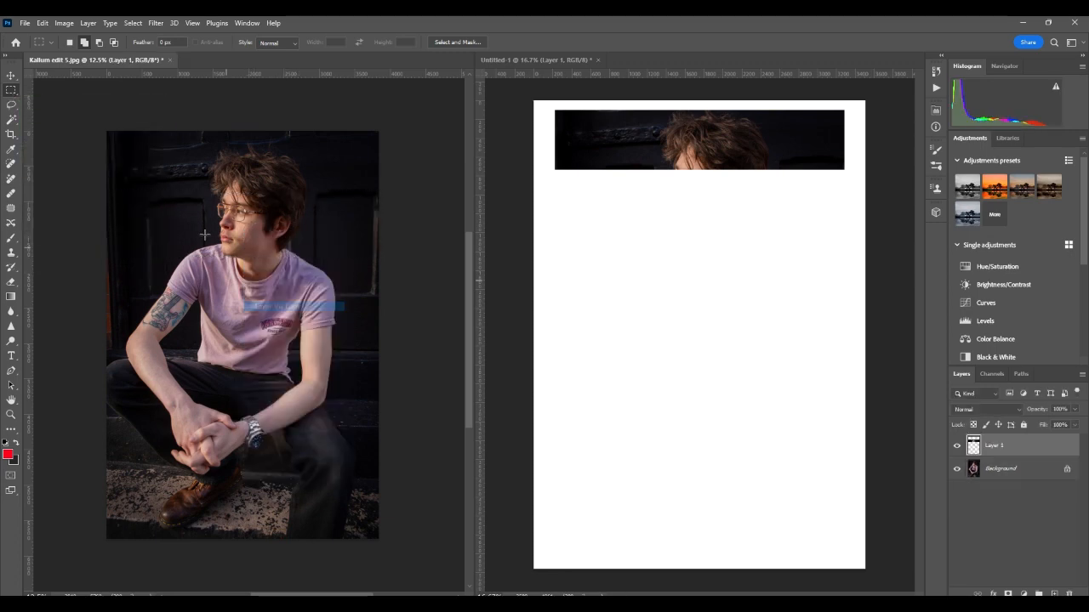
left_click(11, 76)
left_click_drag(180, 206, 636, 248)
left_click_drag(699, 279, 703, 254)
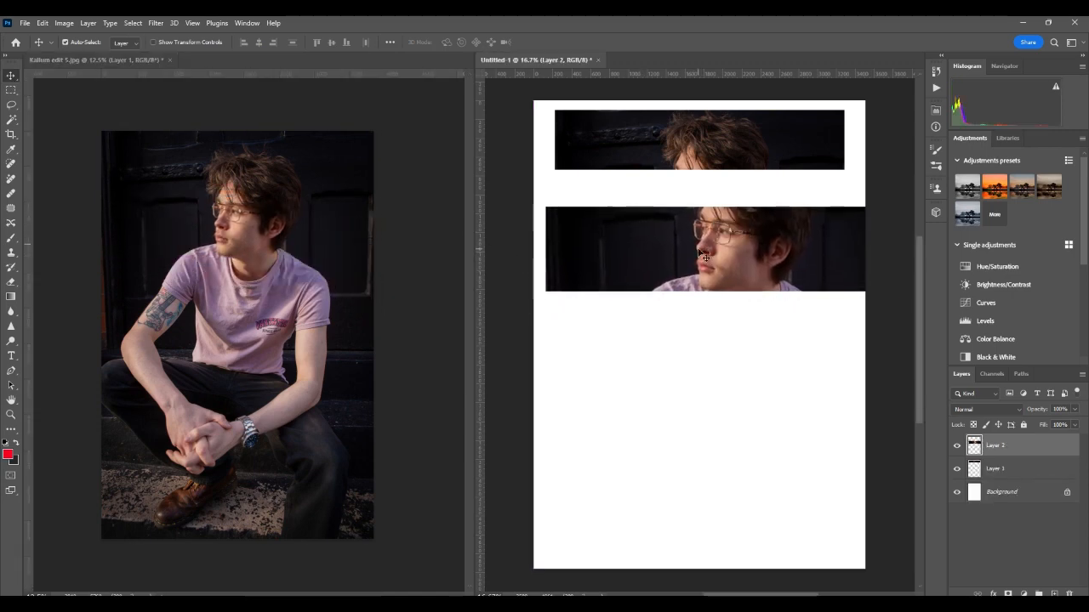
Step: Scale the face strip to about 76%, place it under the top strip, and undo the copy in the photo
key("ctrl+t")
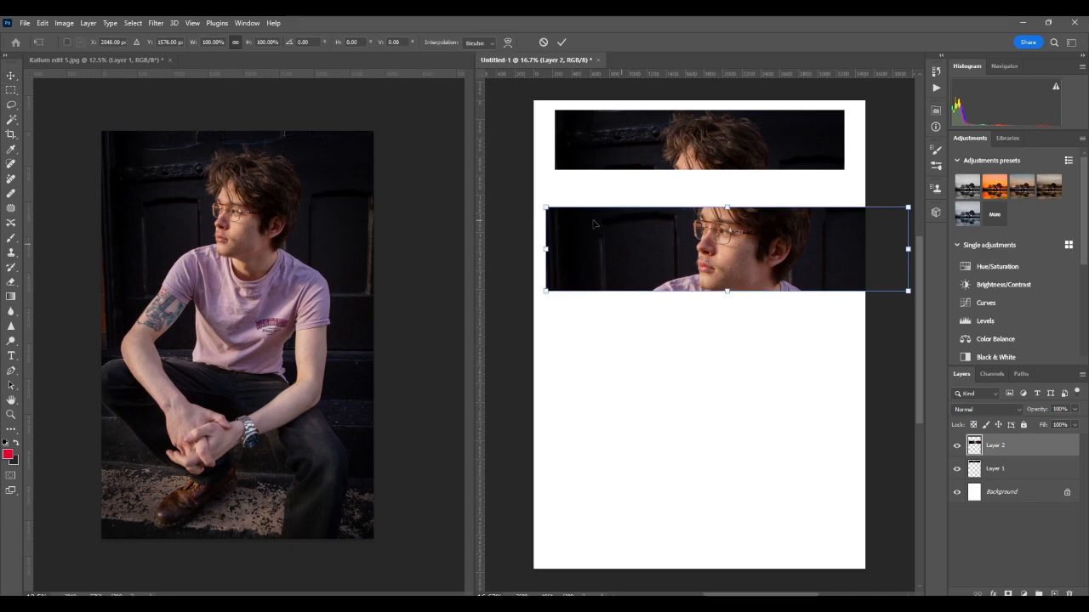
left_click_drag(545, 293, 631, 271)
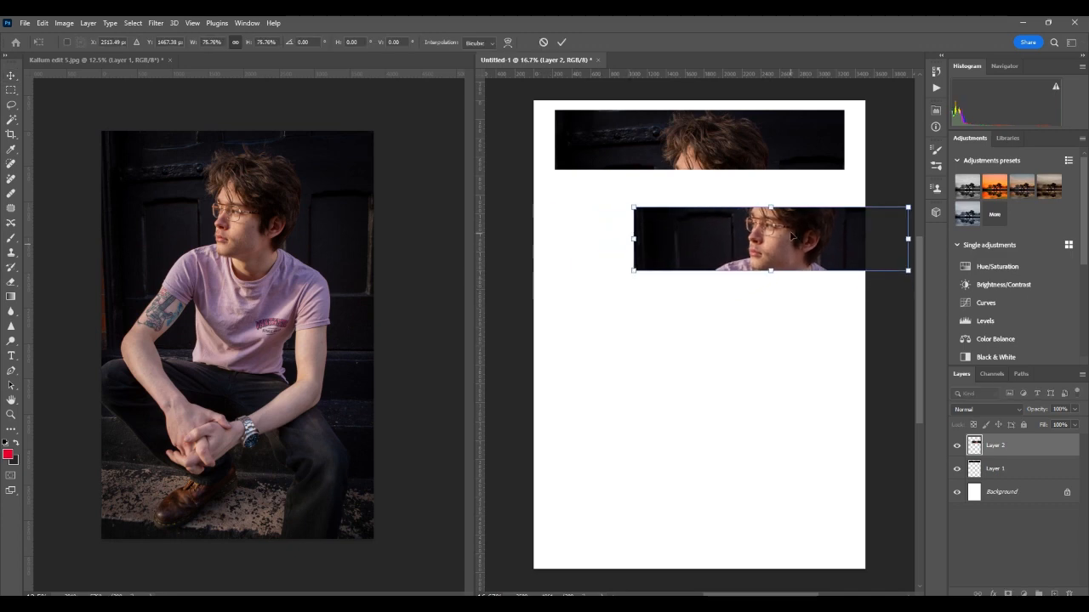
left_click_drag(791, 233, 722, 187)
key("Return")
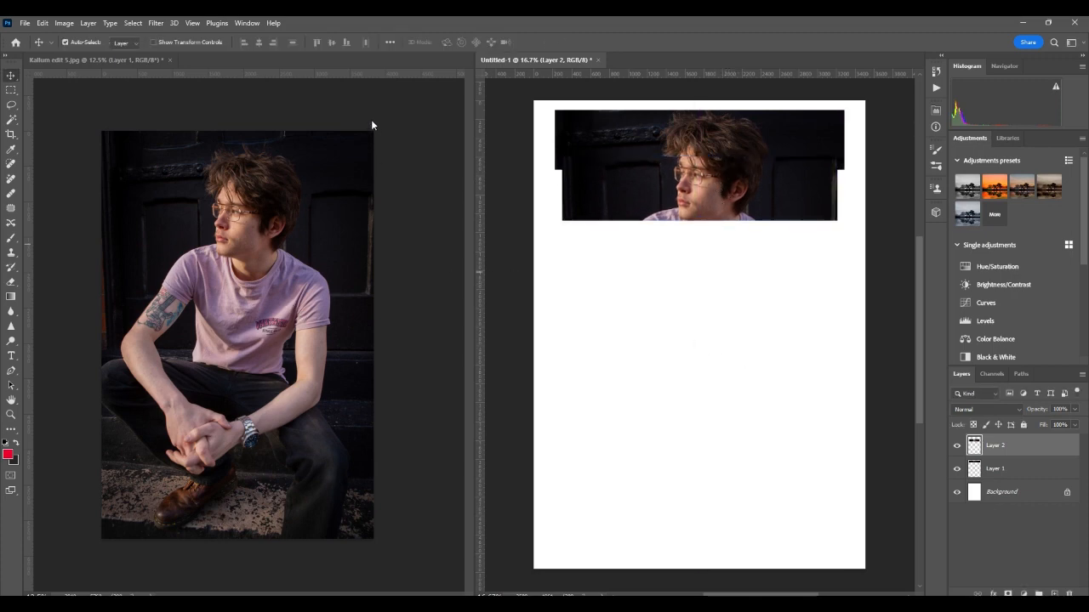
left_click(220, 417)
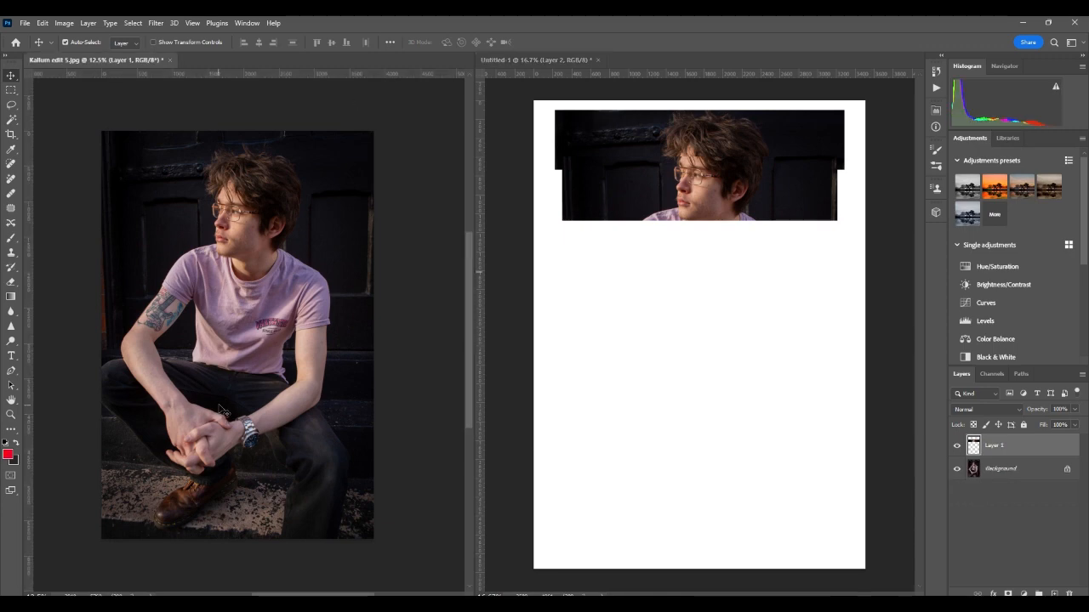
key("ctrl+z")
key("ctrl+z")
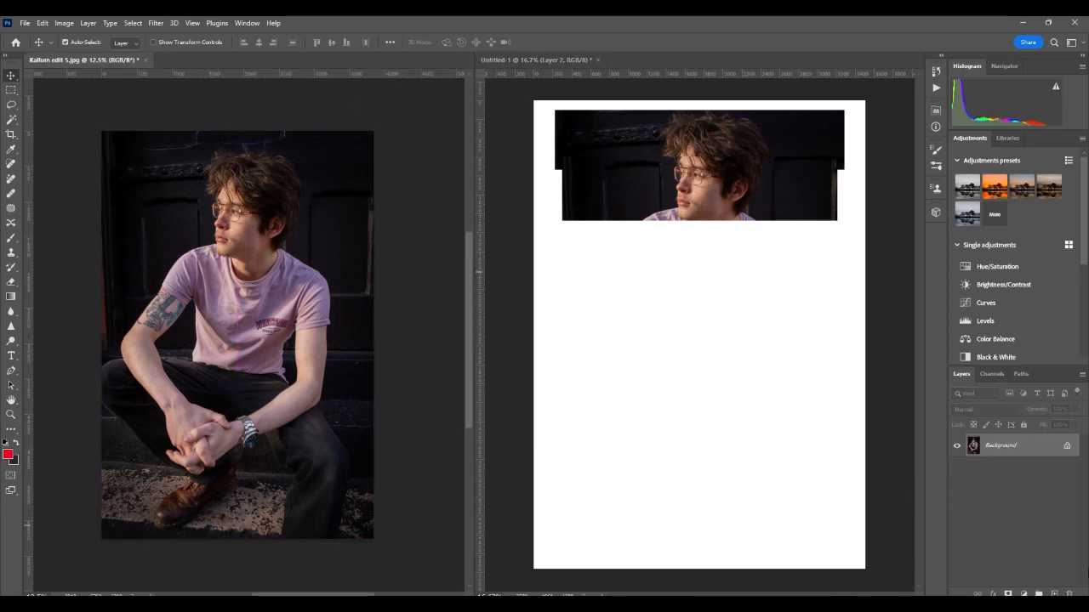
left_click(11, 89)
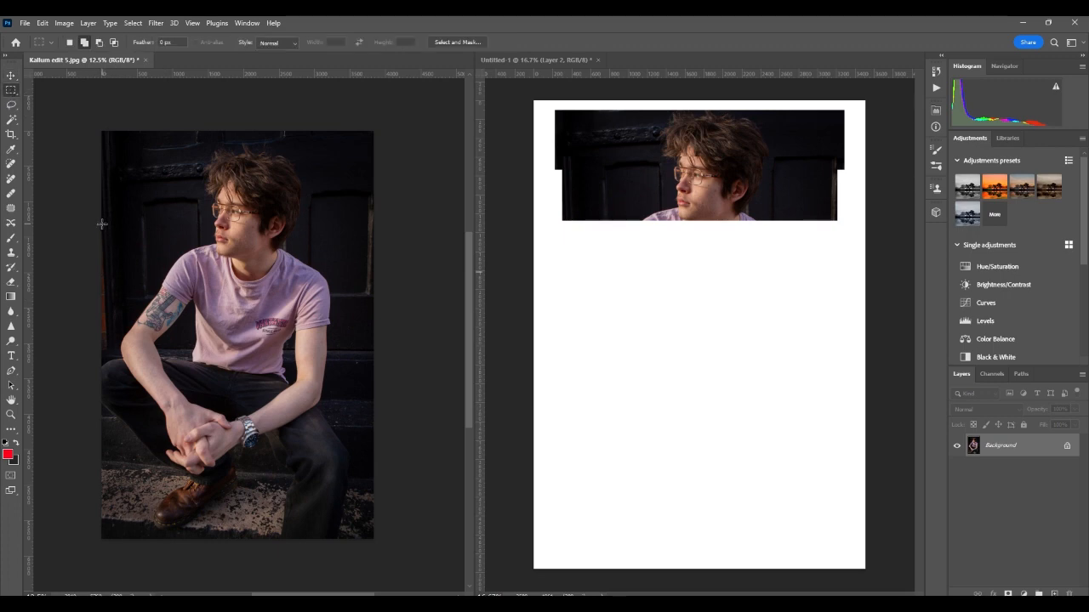
Step: Copy the chin-and-shoulders band to a new layer and drag it into Untitled-1
left_click_drag(101, 223, 373, 282)
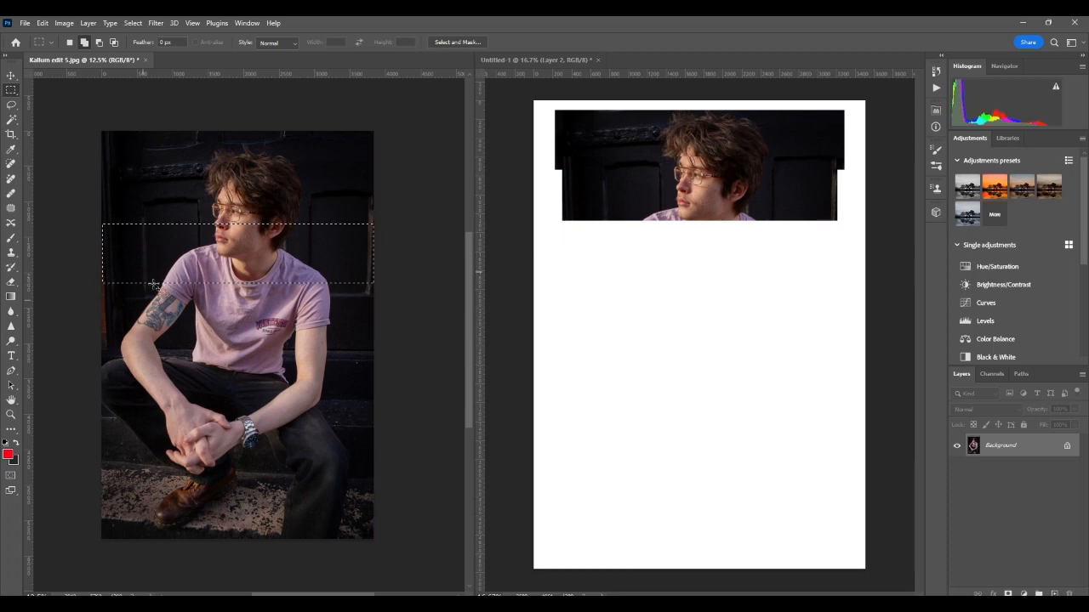
right_click(204, 255)
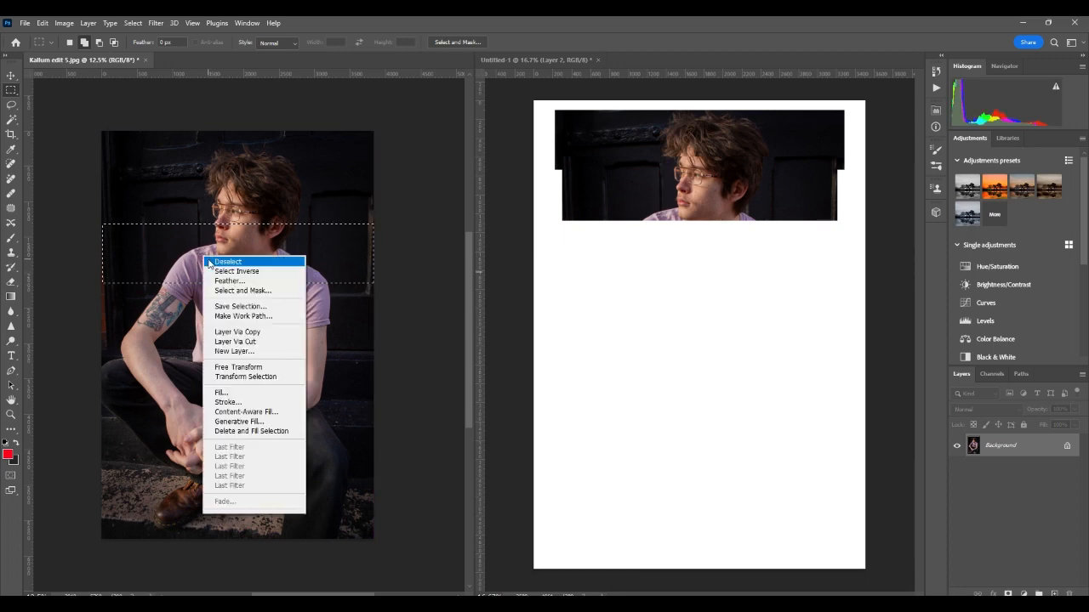
left_click(246, 332)
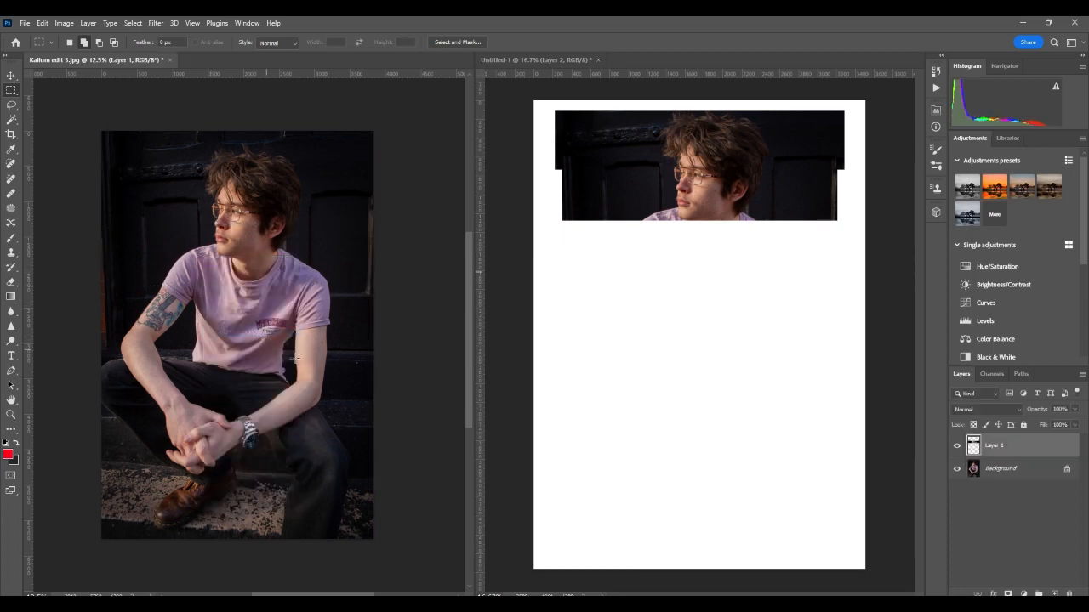
left_click(12, 76)
left_click_drag(153, 251, 666, 226)
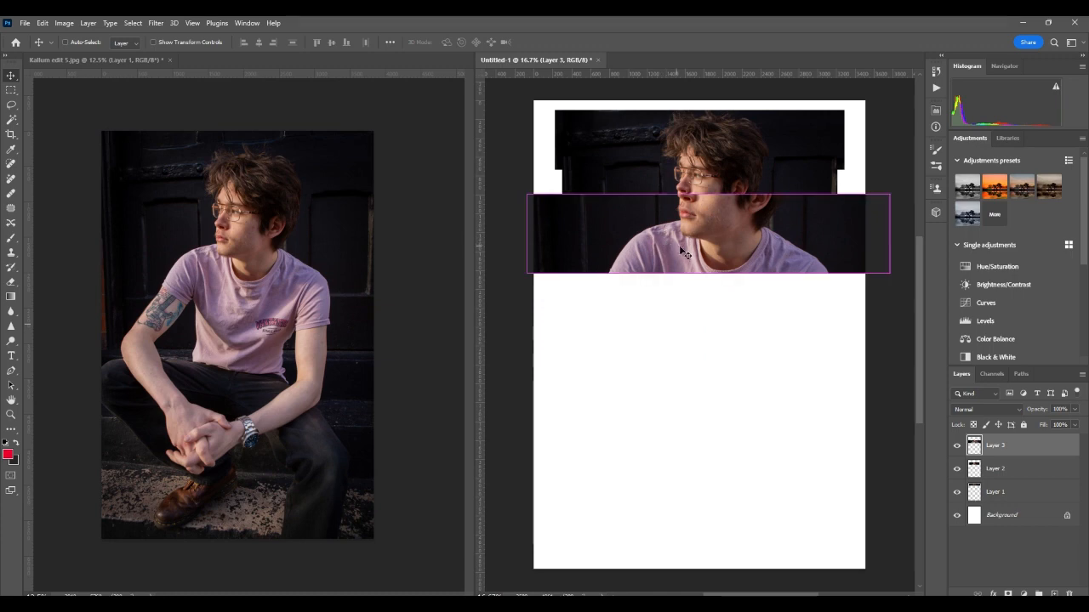
Step: Scale the third strip to about 77% and nudge it below the face strip, offset right
key("ctrl+t")
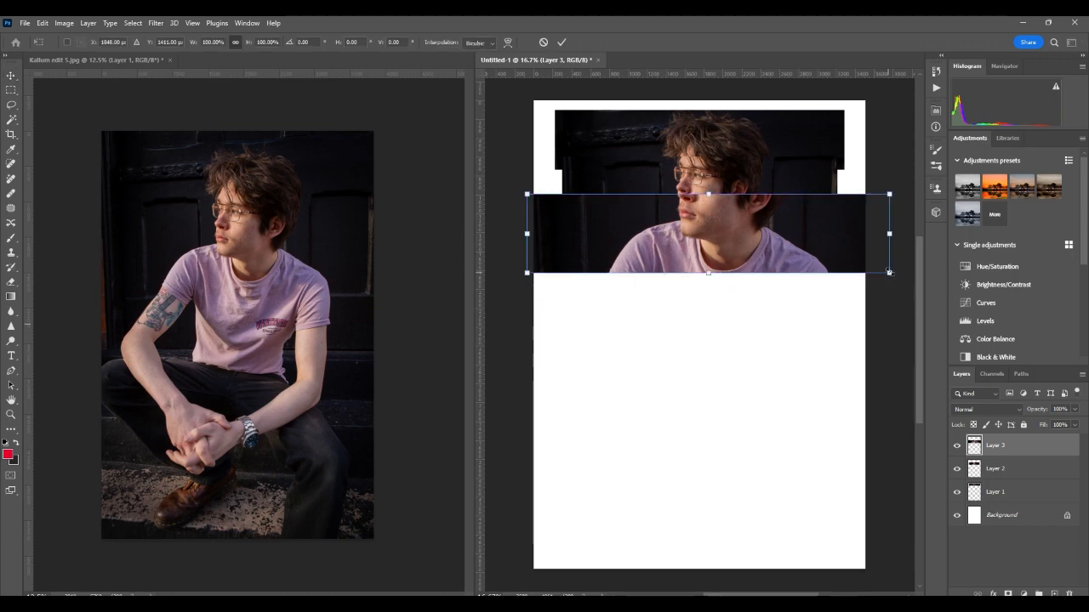
left_click_drag(890, 273, 725, 225)
key("Return")
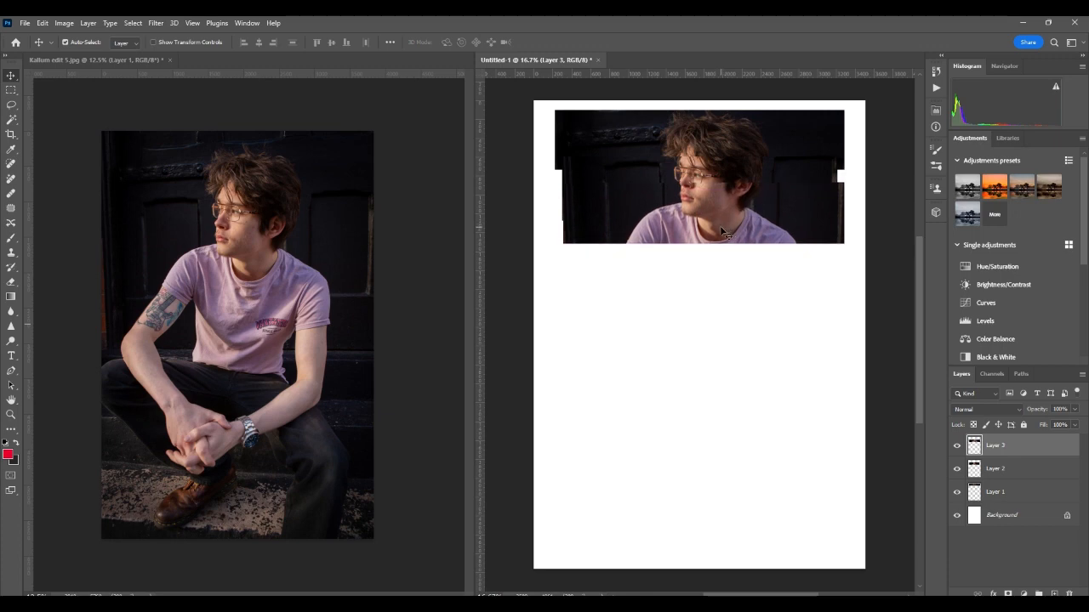
key("Up")
key("Up")
key("Left")
key("Up")
key("Up")
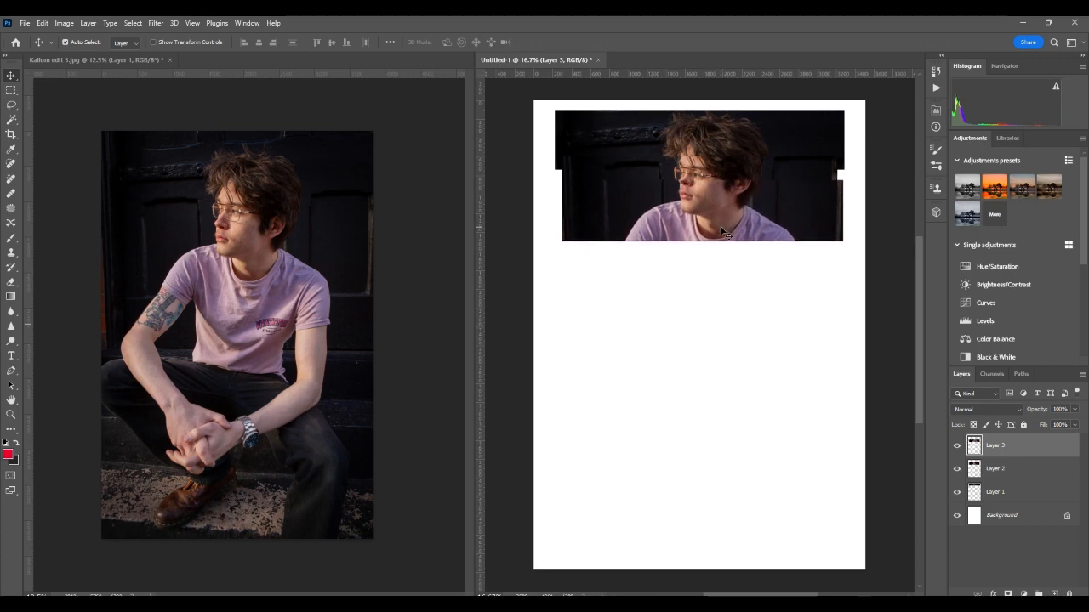
key("Left")
key("Down")
key("Down")
key("Down")
key("Down")
key("Down")
key("Down")
key("Down")
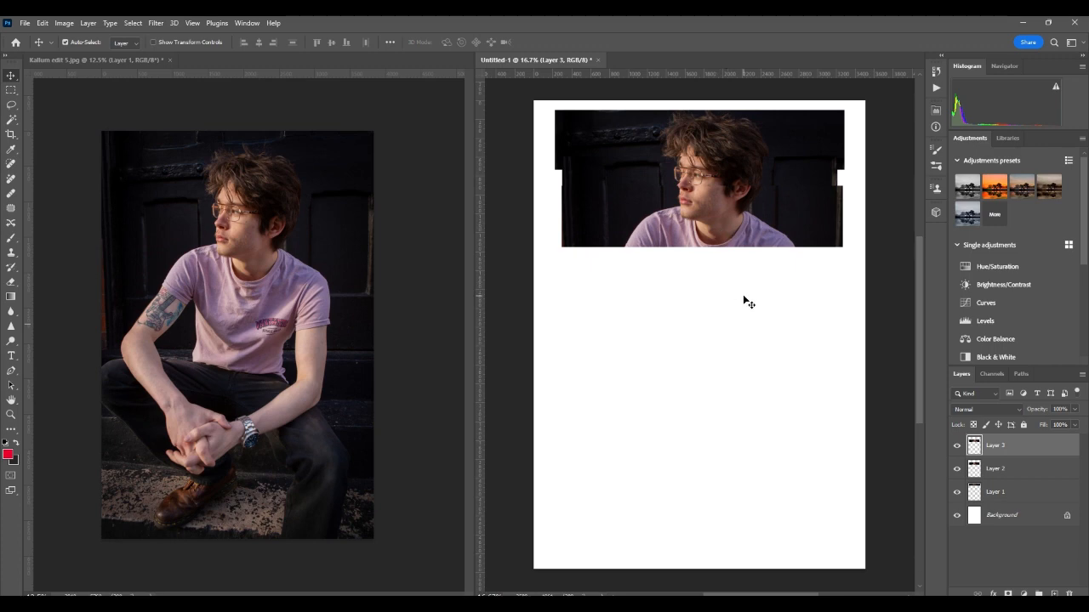
left_click_drag(768, 243, 737, 218)
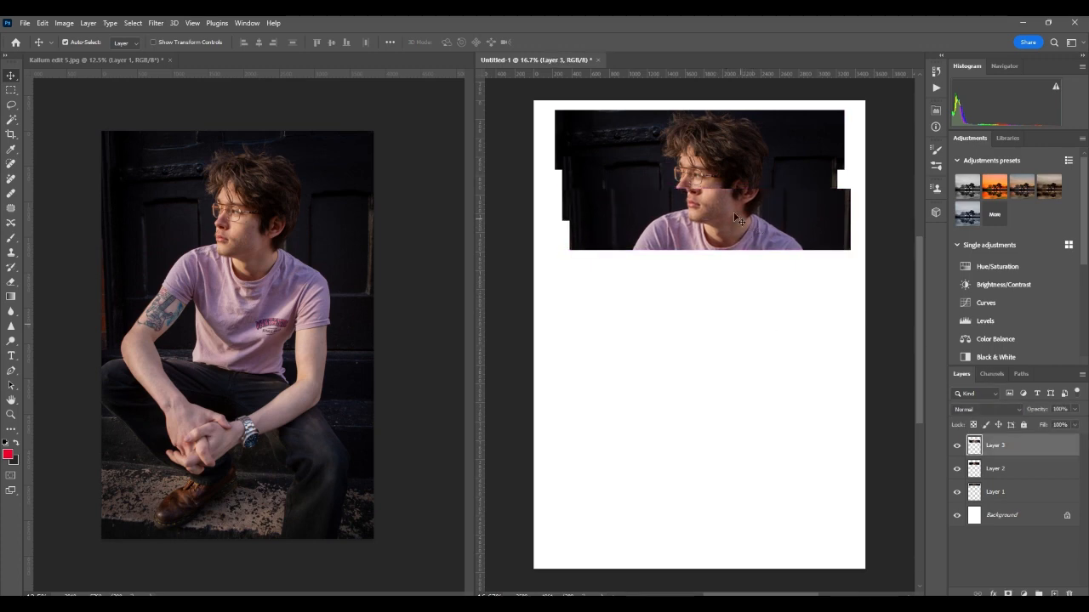
Step: Shift the second strip slightly left, then merge the copied layer in the portrait
left_click_drag(710, 176, 706, 177)
left_click(804, 343)
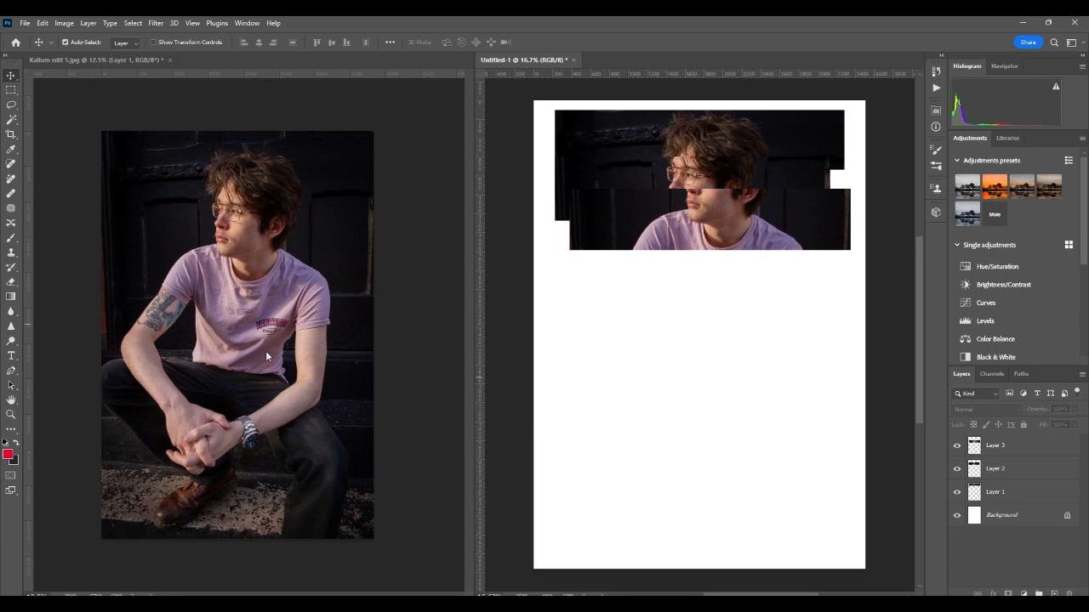
left_click(308, 377)
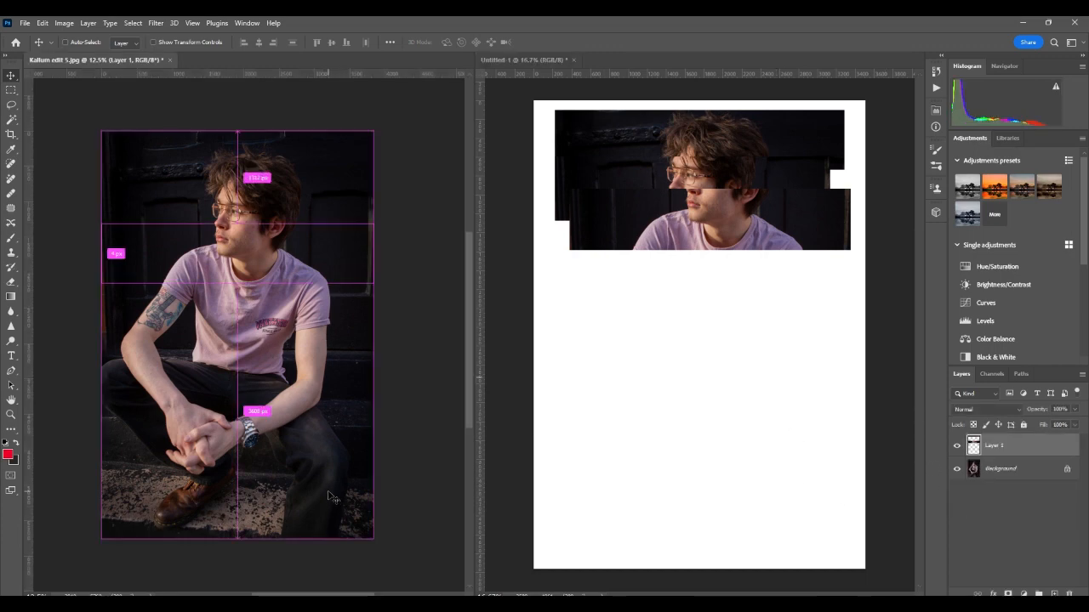
key("ctrl+e")
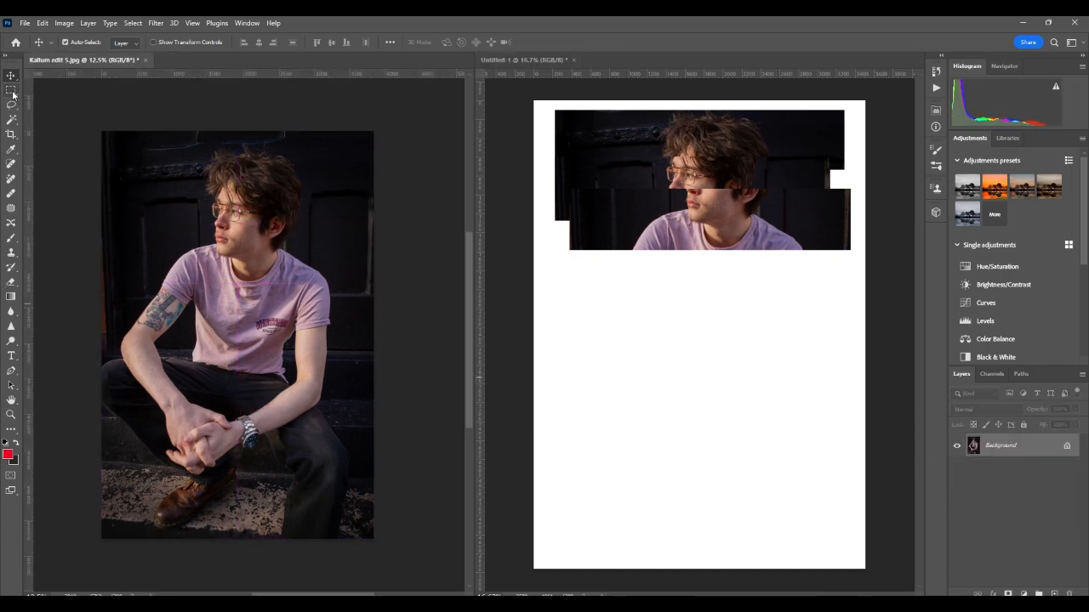
Step: Copy a taller torso band to a new layer and drag it into Untitled-1
left_click(11, 90)
left_click_drag(102, 241, 372, 393)
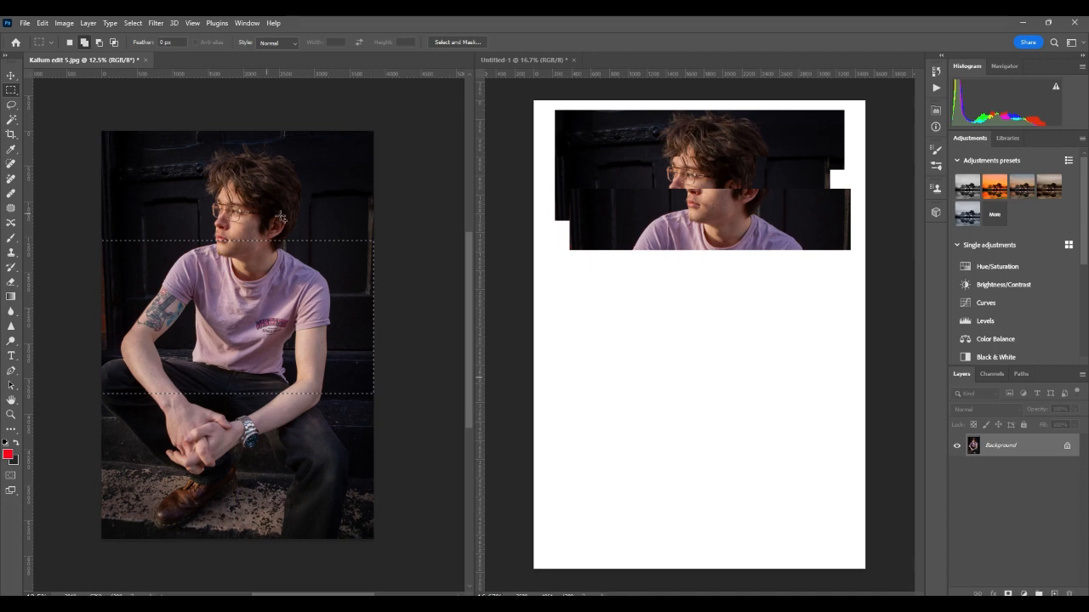
right_click(253, 310)
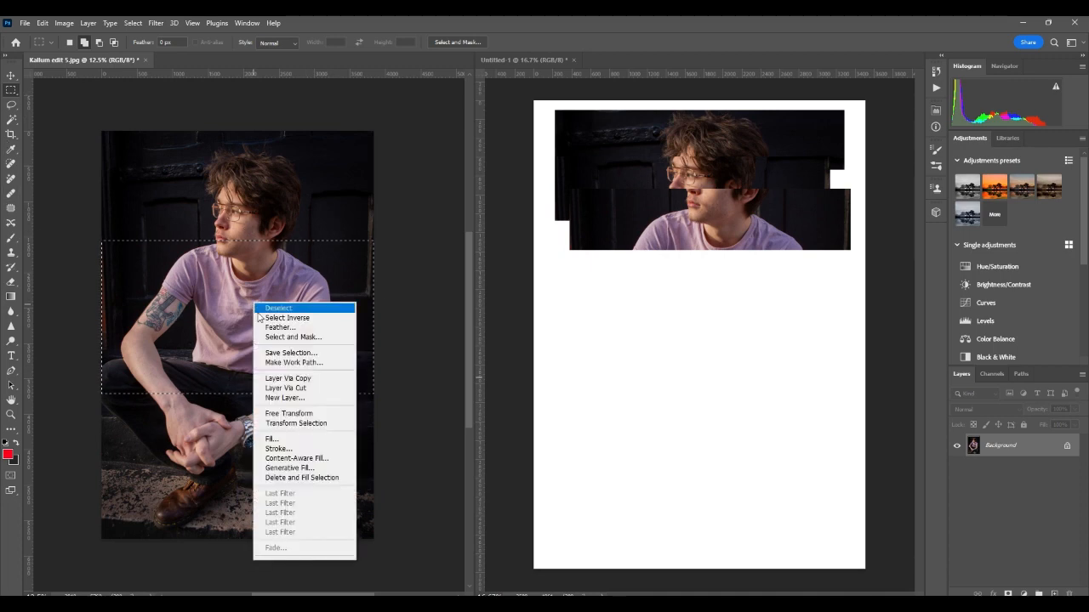
left_click(299, 379)
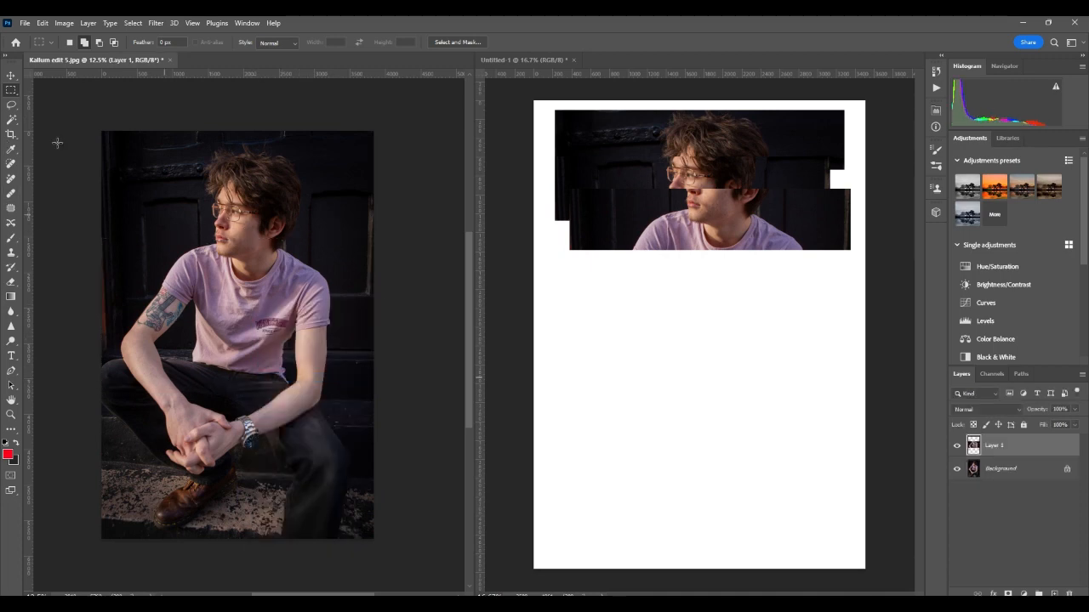
key("v")
left_click_drag(266, 340, 725, 357)
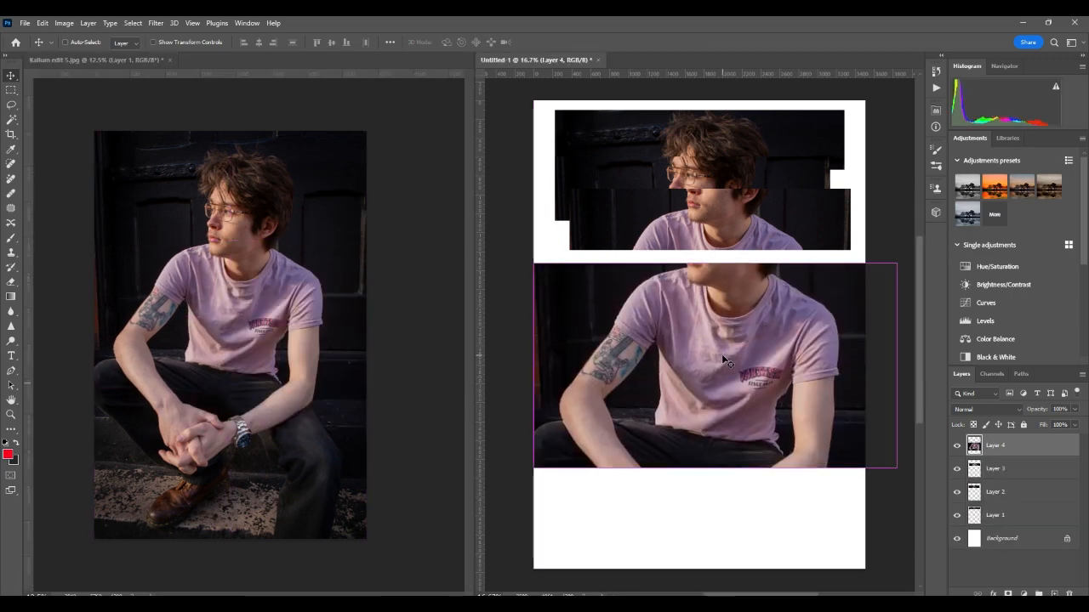
Step: Scale the chest-and-arms strip to 82.71% and place it below the face strips
key("ctrl+t")
left_click_drag(896, 467, 843, 418)
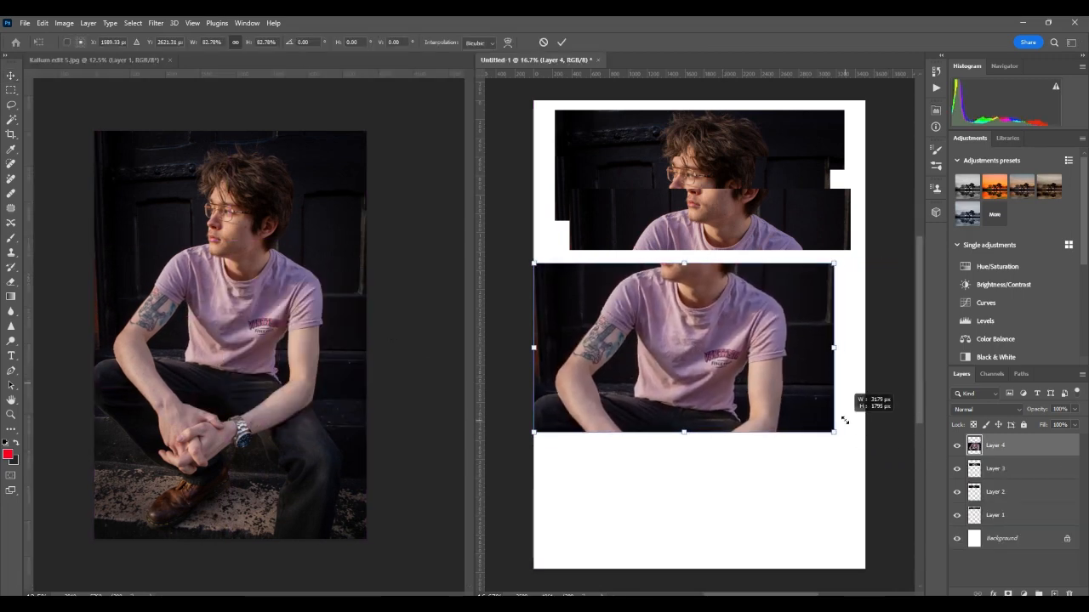
left_click_drag(680, 361, 705, 320)
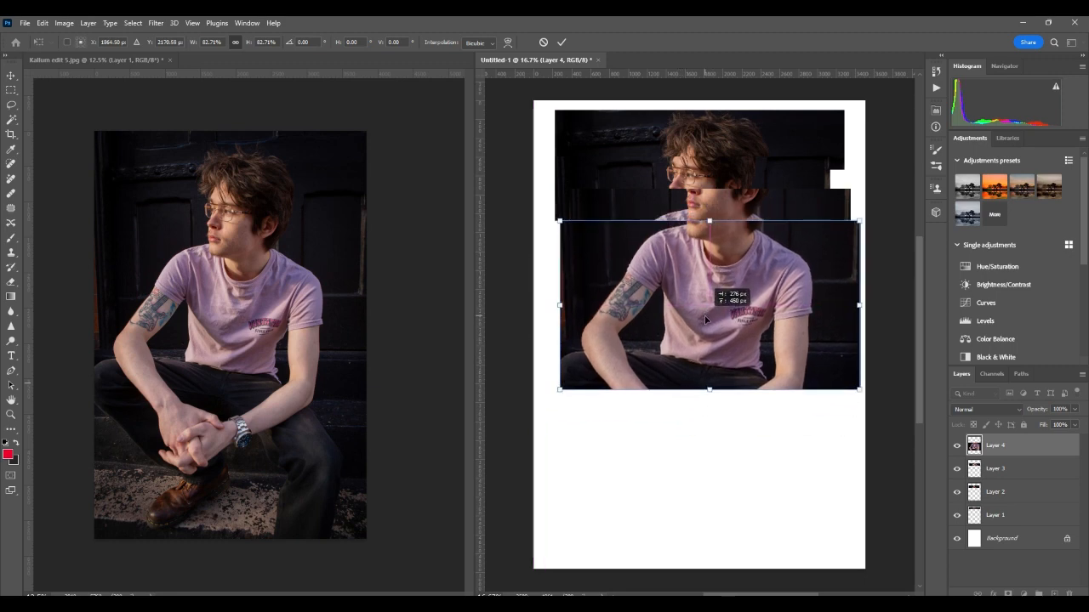
key("Return")
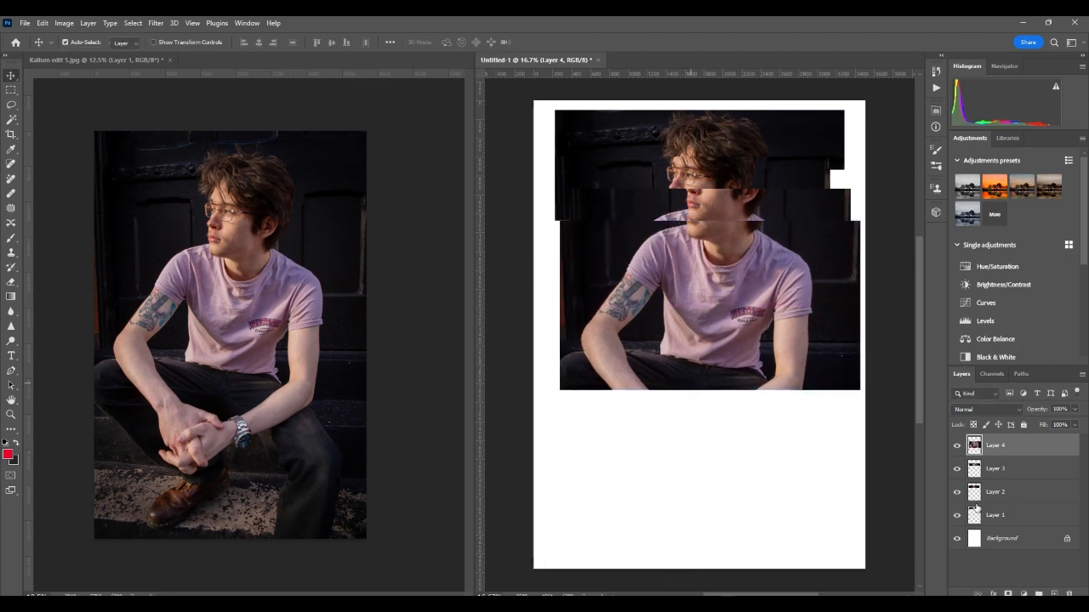
left_click(287, 306)
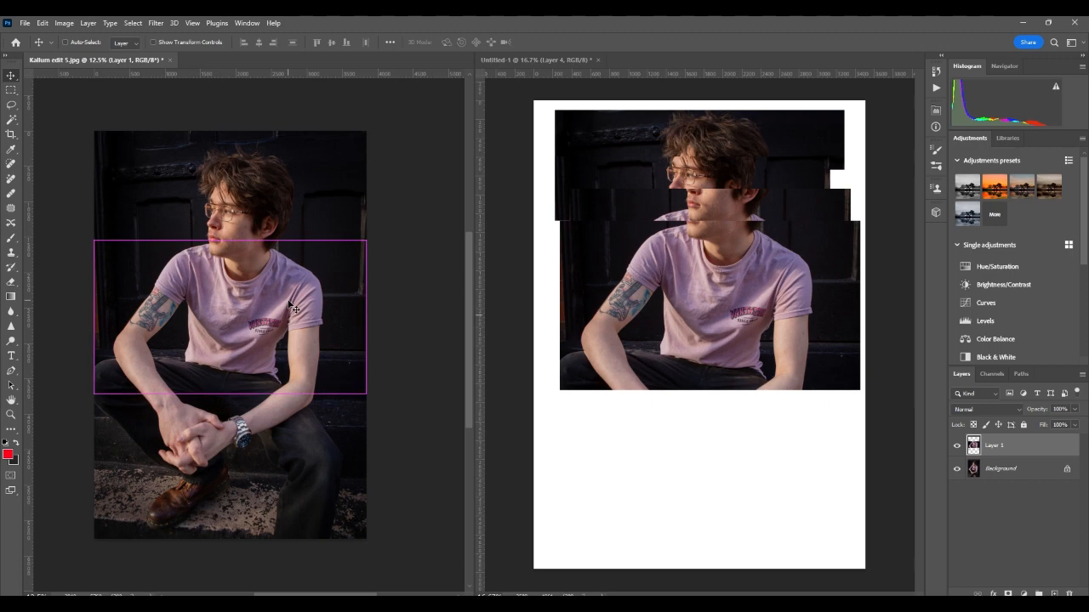
Step: Copy the hands, legs and shoes area to a new layer and drag it into the collage
left_click(11, 90)
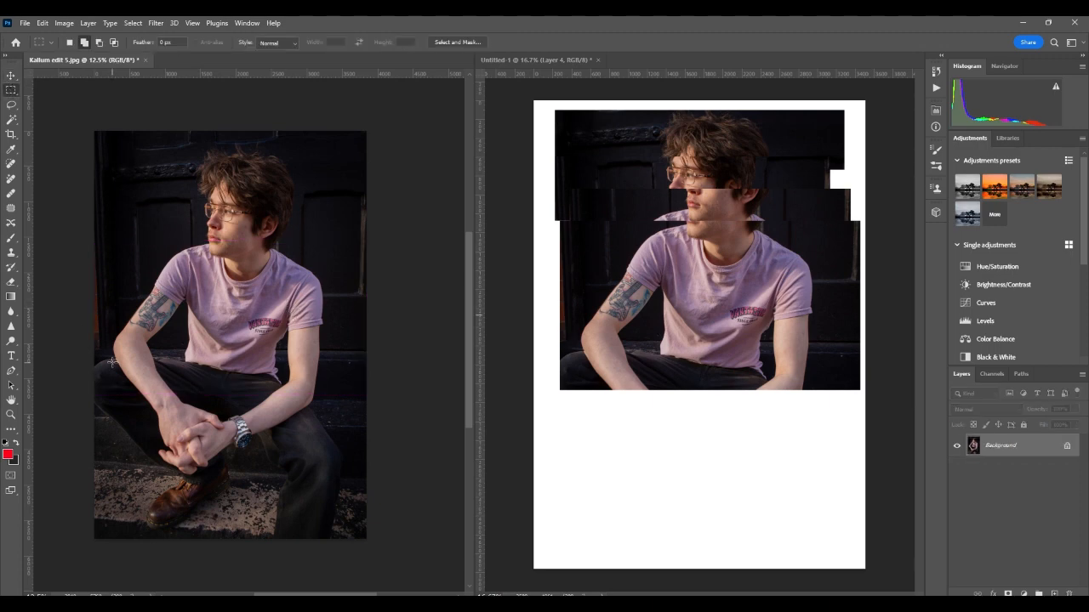
left_click_drag(94, 343, 366, 535)
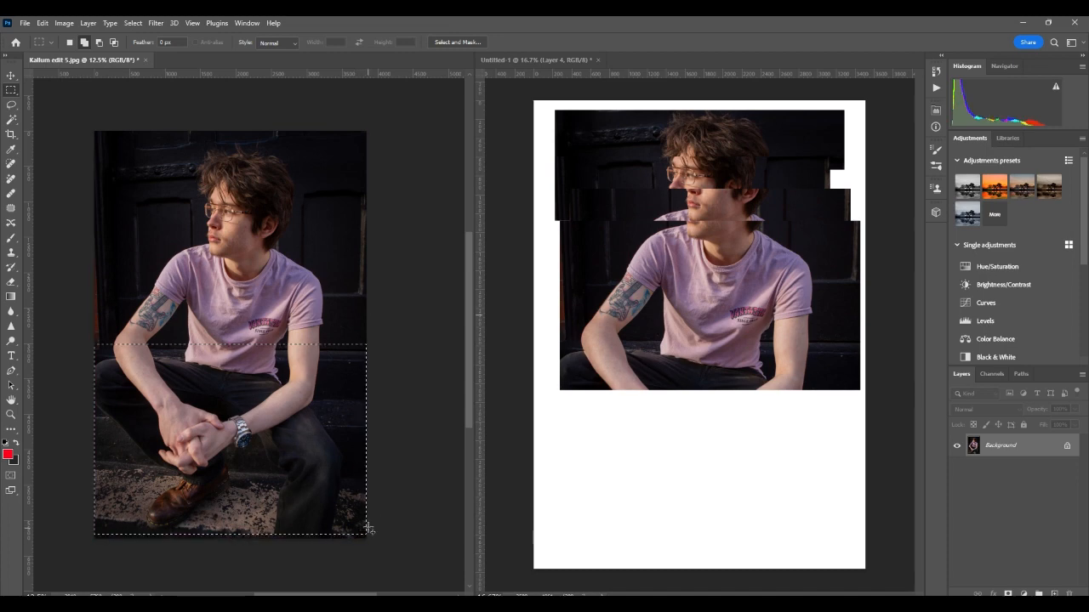
right_click(240, 376)
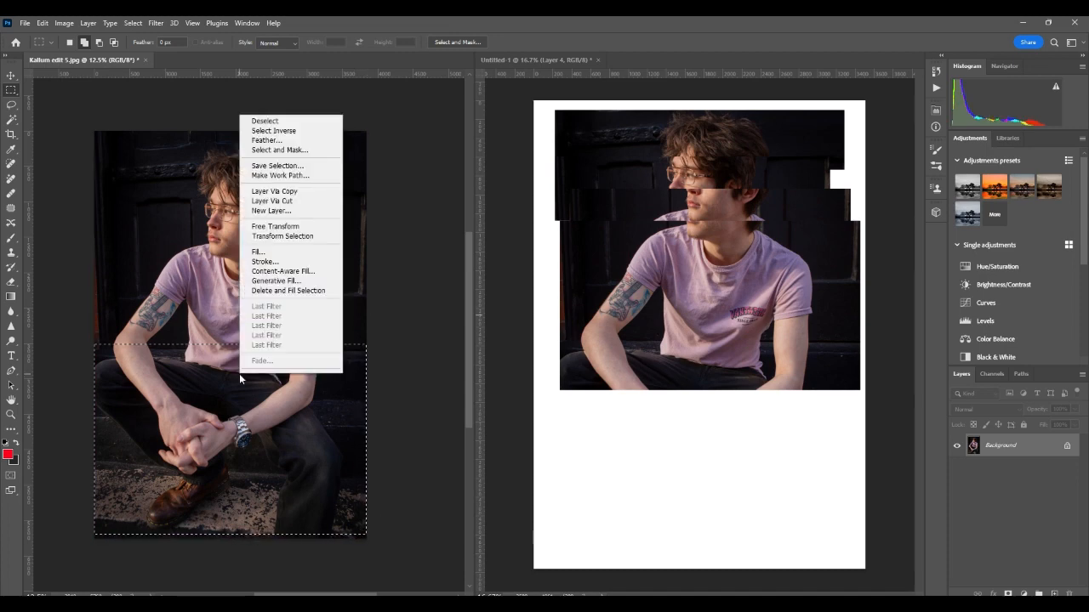
left_click(322, 192)
left_click(11, 76)
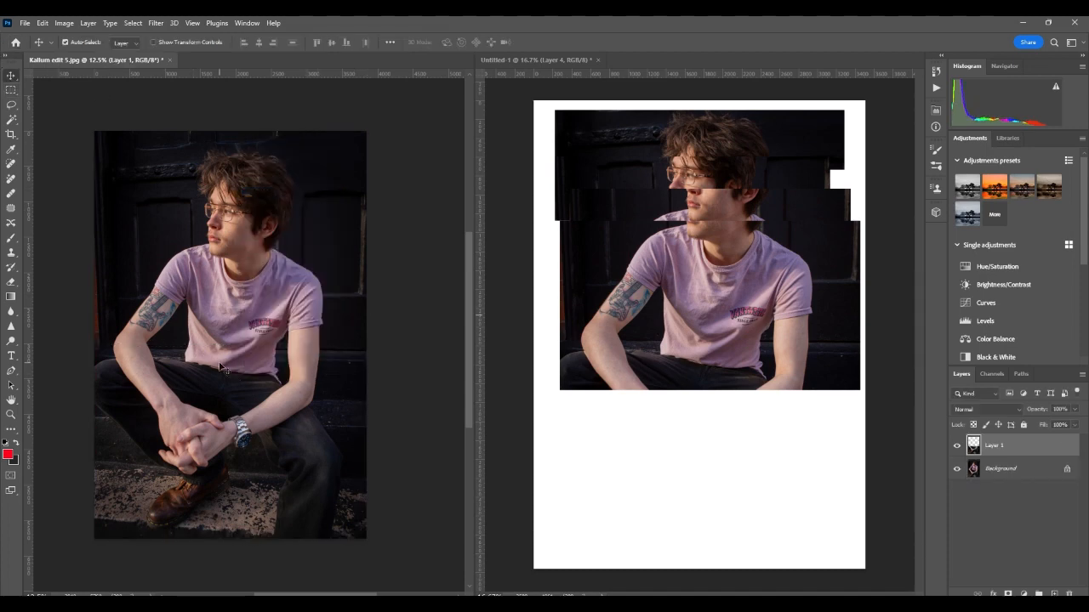
left_click_drag(223, 367, 703, 413)
Step: Scale the lower strip to 79.78% and position it along the collage bottom
key("ctrl+t")
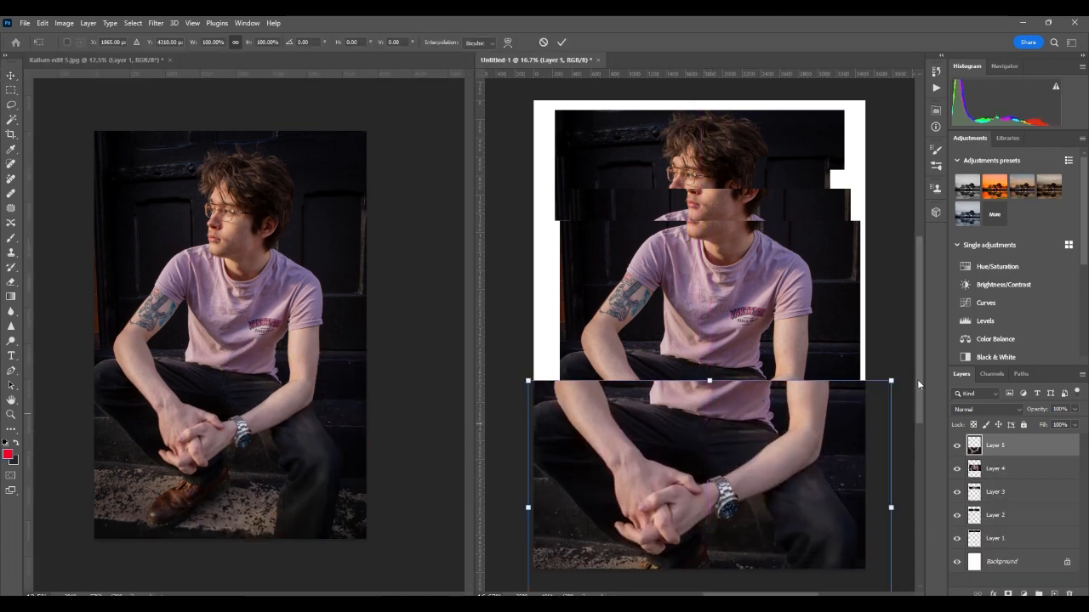
left_click_drag(889, 383, 819, 432)
left_click_drag(758, 493, 787, 416)
key("Return")
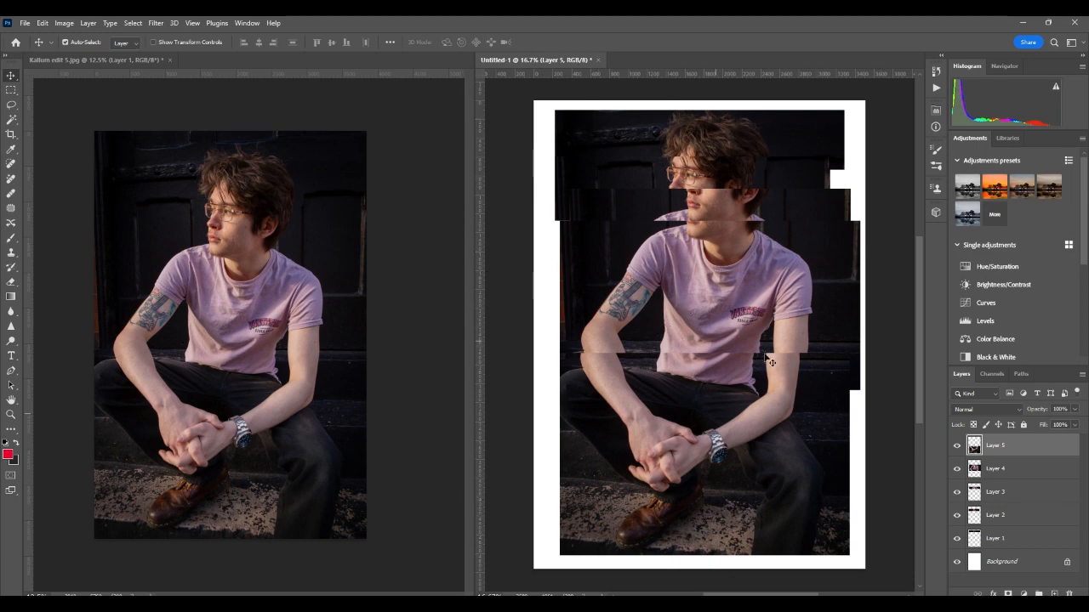
Step: Consolidate both documents into tabs
left_click(246, 23)
mouse_move(256, 48)
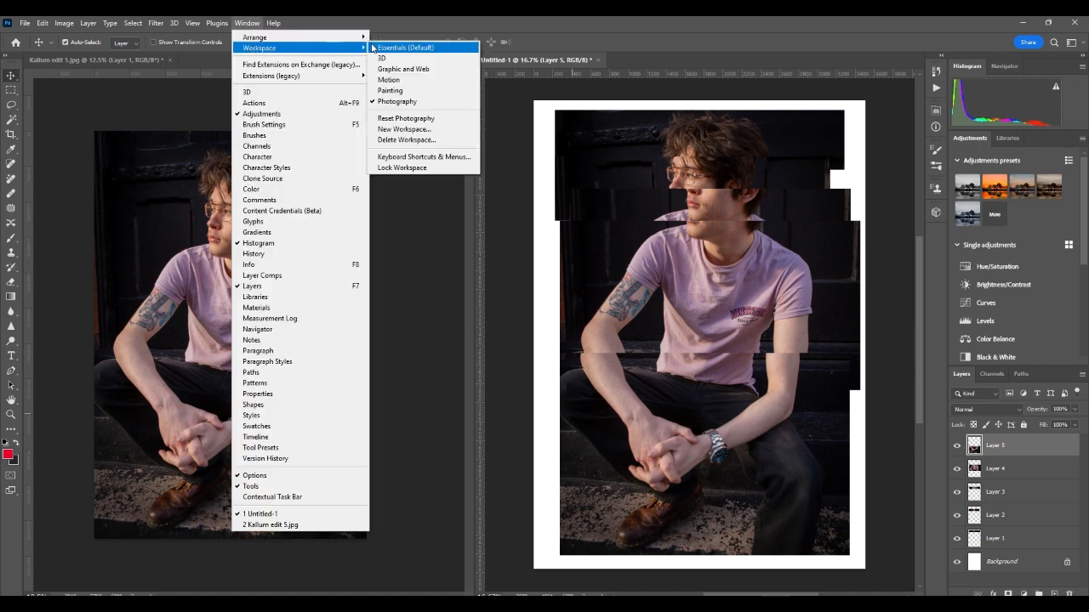
left_click(417, 136)
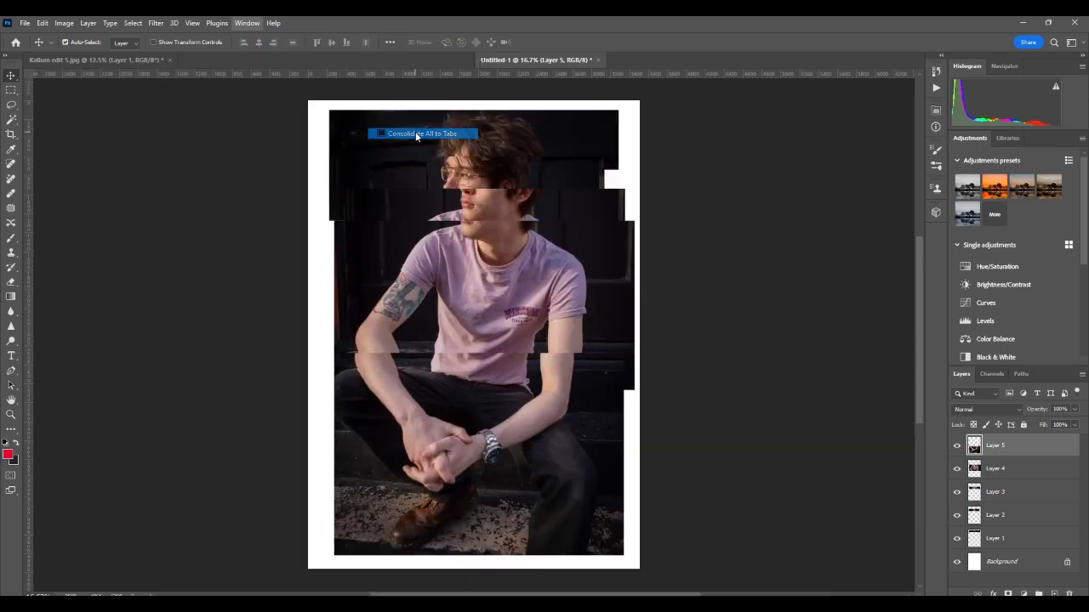
Step: Shift Layer 2 about 21 px left and Layer 4 about 20 px right, then select Layer 5
left_click(1000, 517)
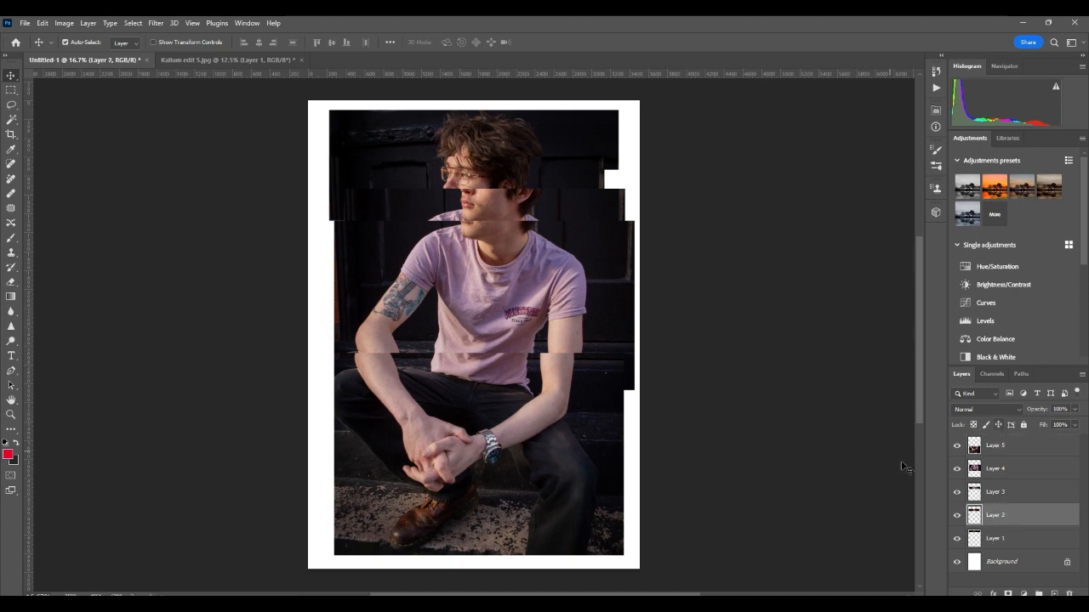
mouse_move(555, 350)
left_mouse_down()
mouse_move(584, 348)
mouse_move(537, 350)
left_mouse_up()
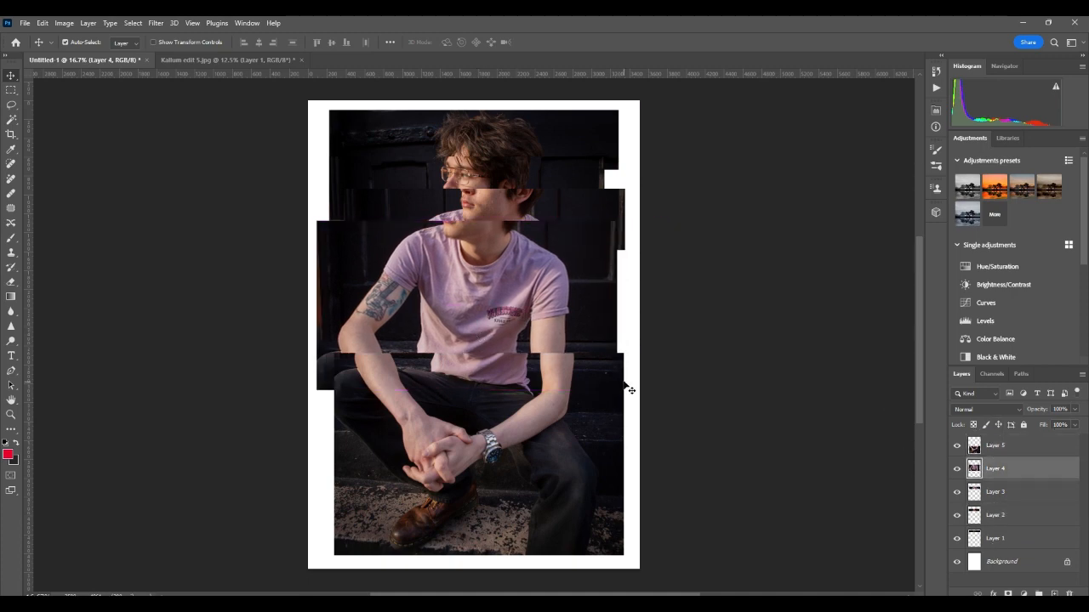
left_click(658, 395)
mouse_move(474, 302)
left_mouse_down()
mouse_move(493, 306)
mouse_move(483, 293)
left_mouse_up()
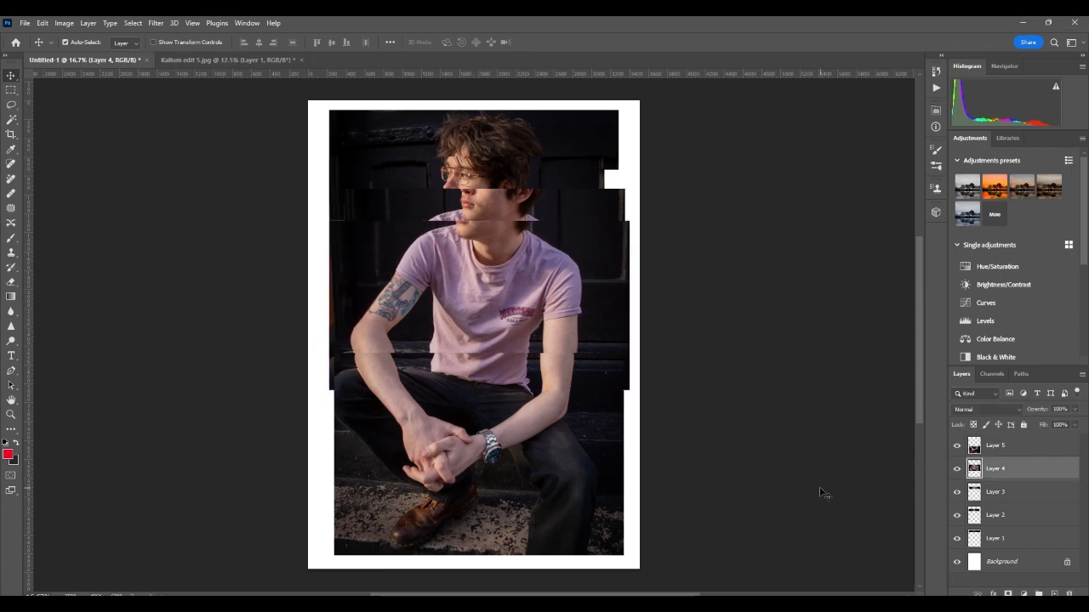
left_click(1055, 491)
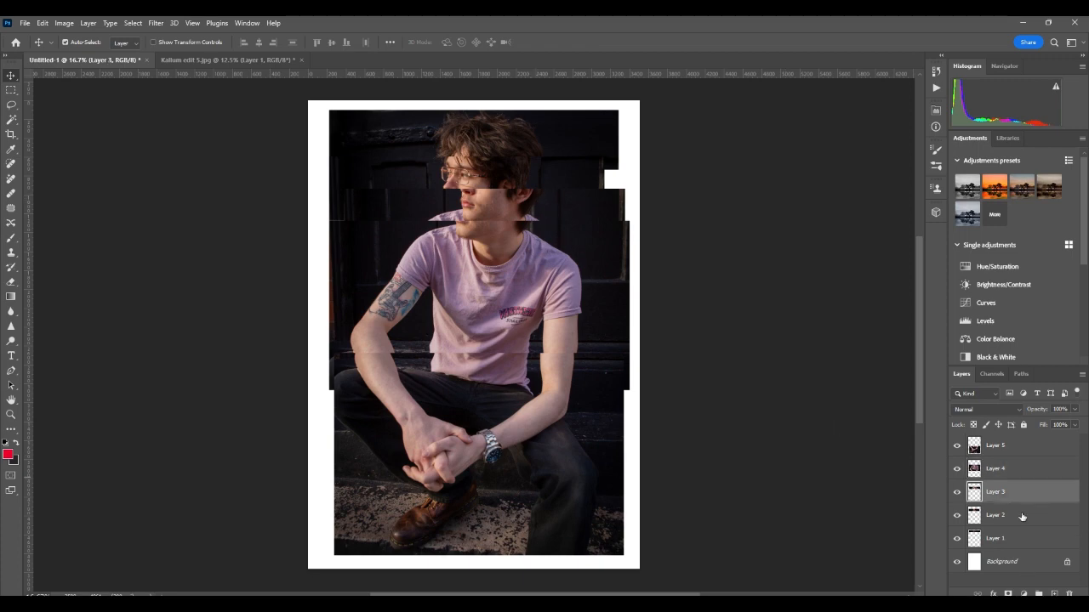
left_click(1018, 542)
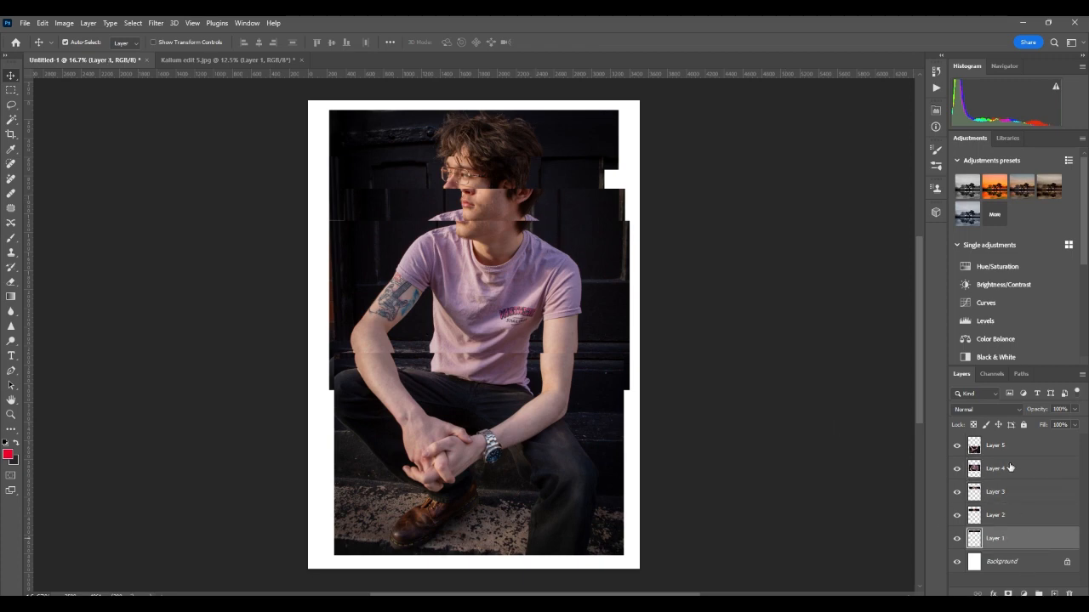
left_click(1007, 449)
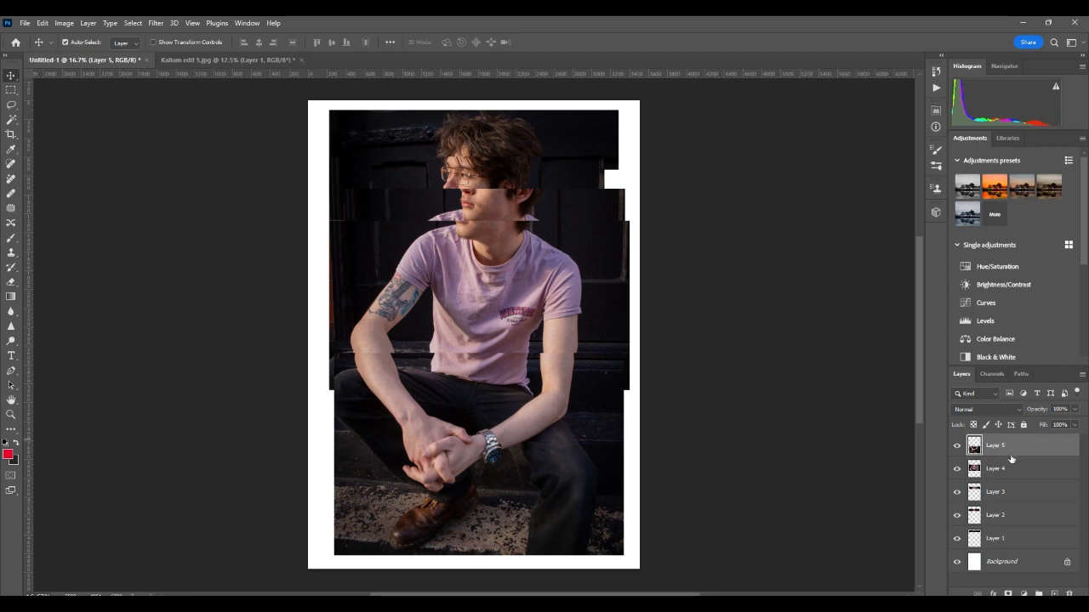
Step: Give Layer 5 a thick ff0000 red stroke through Blending Options
right_click(1008, 449)
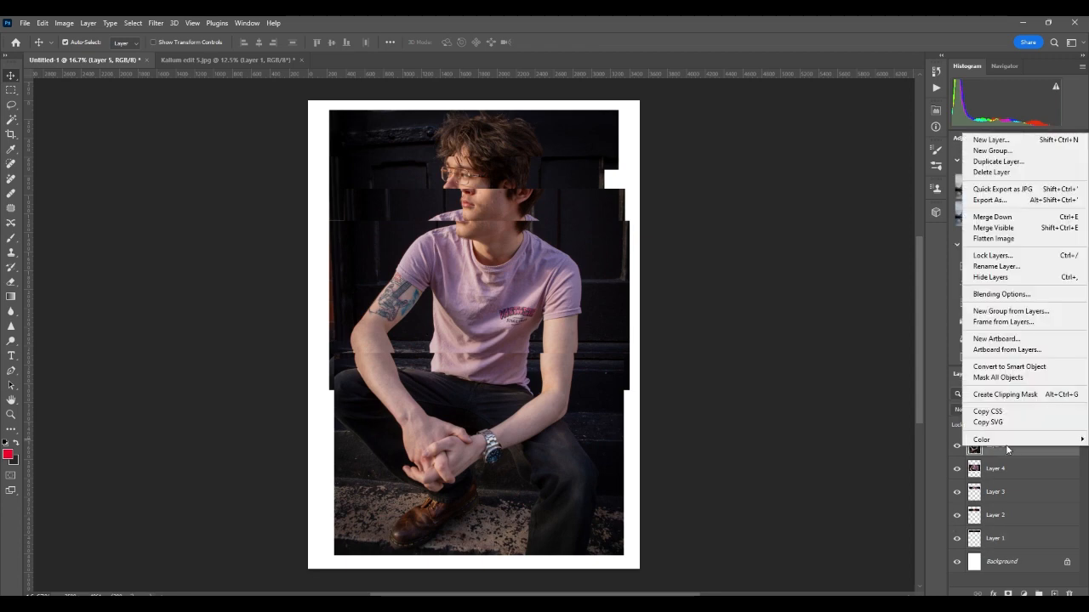
left_click(1001, 294)
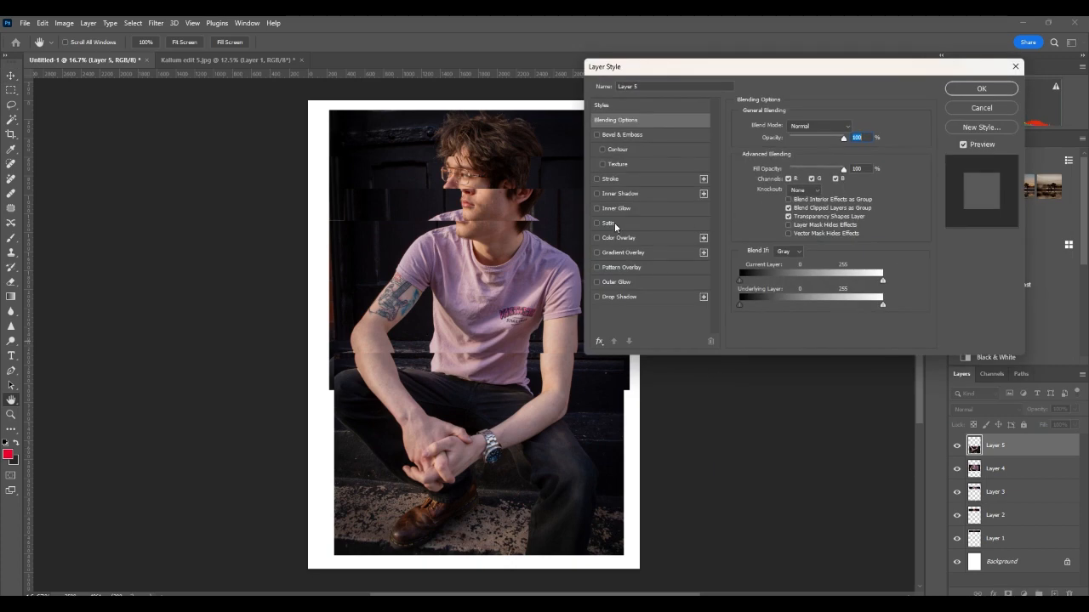
left_click(597, 179)
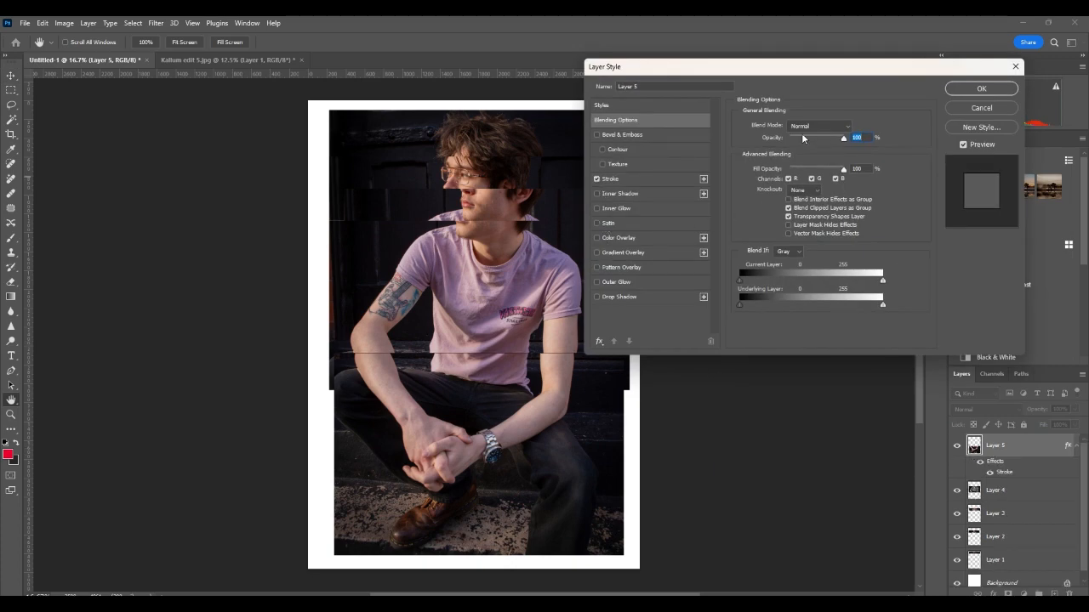
left_click(622, 180)
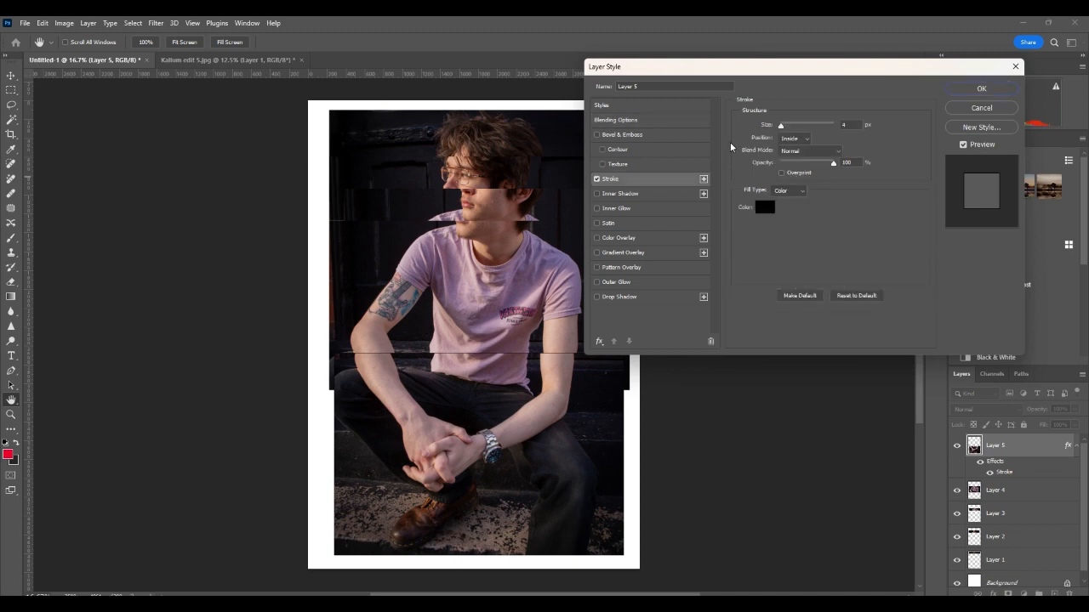
left_click(763, 208)
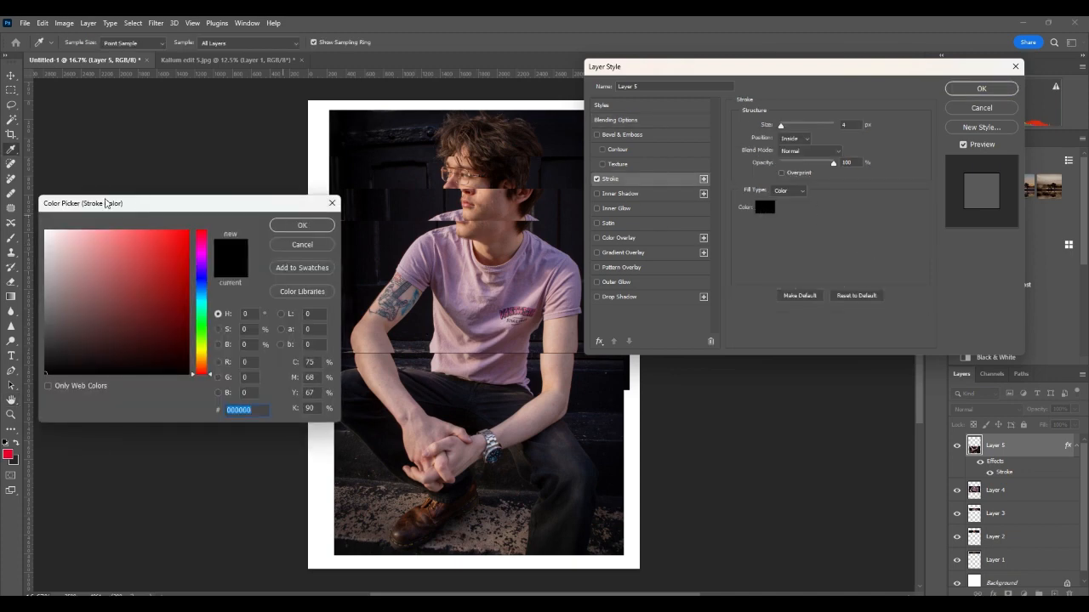
left_click_drag(45, 238, 205, 223)
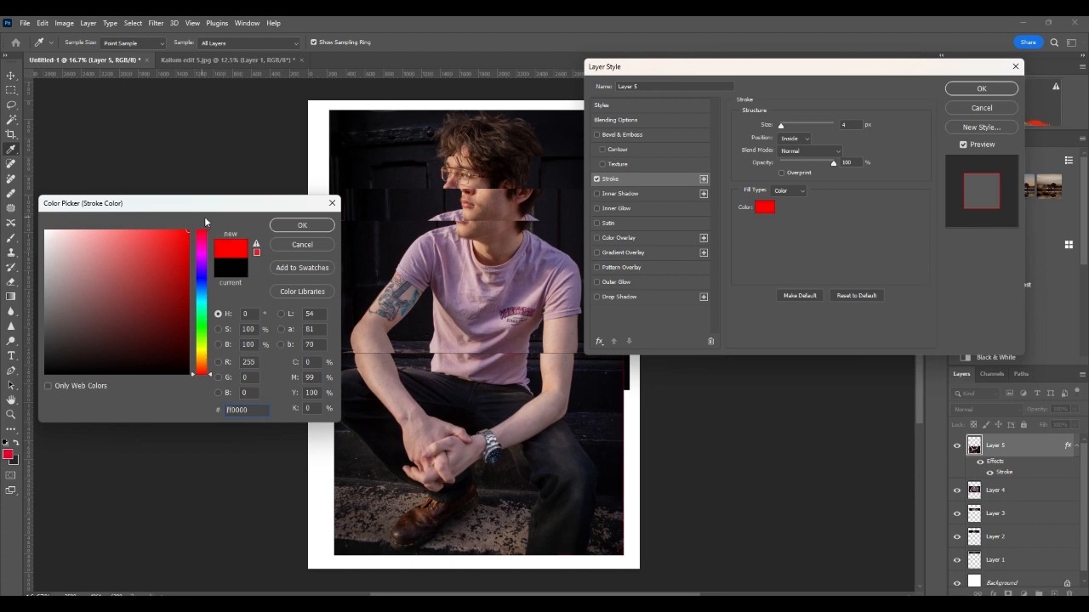
left_click(303, 224)
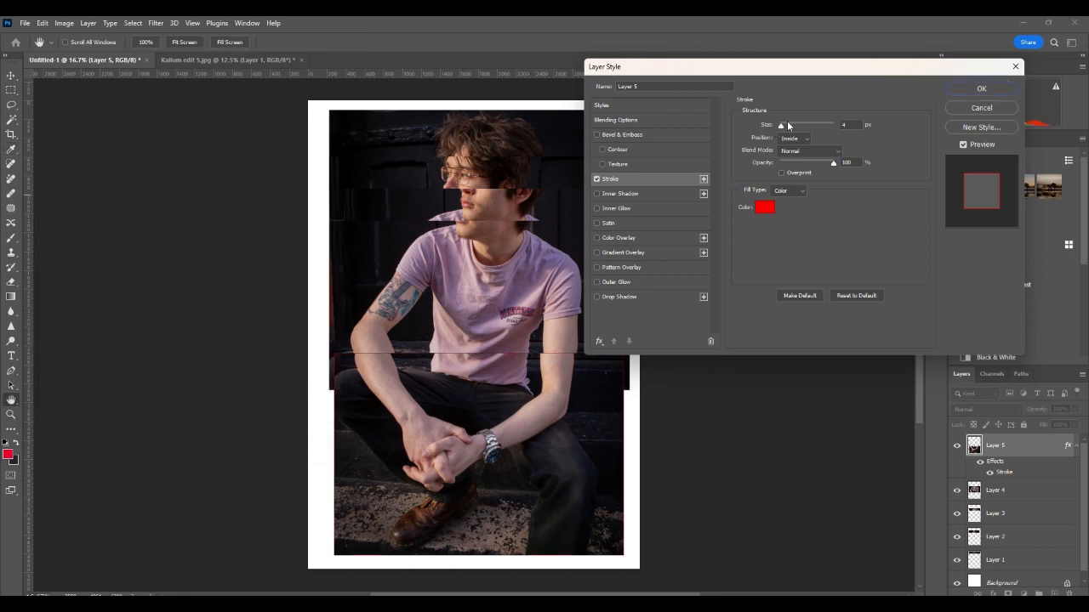
left_click_drag(788, 126, 791, 129)
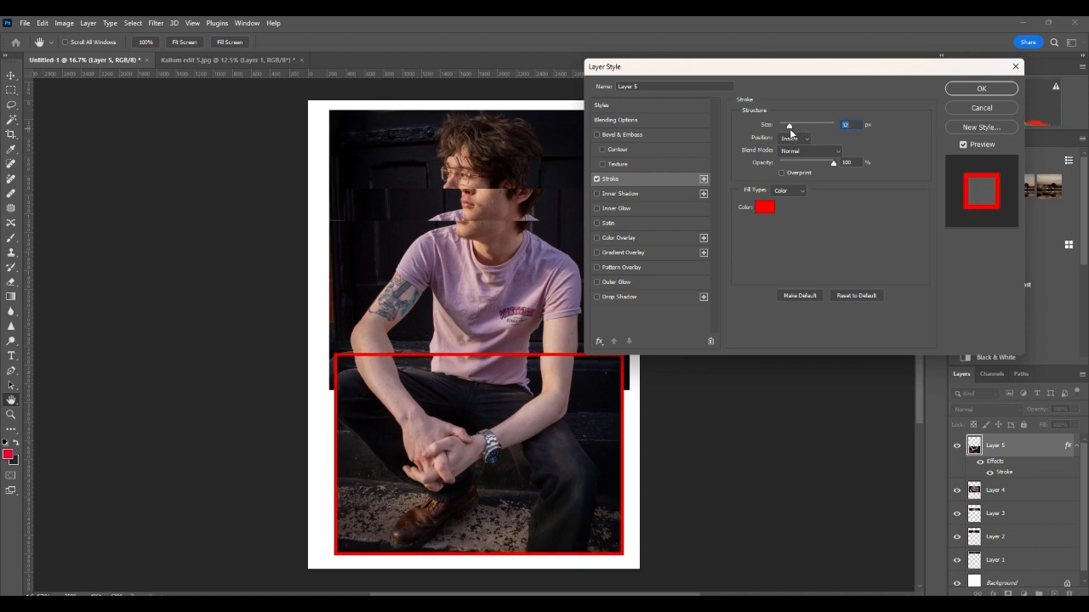
left_click(978, 89)
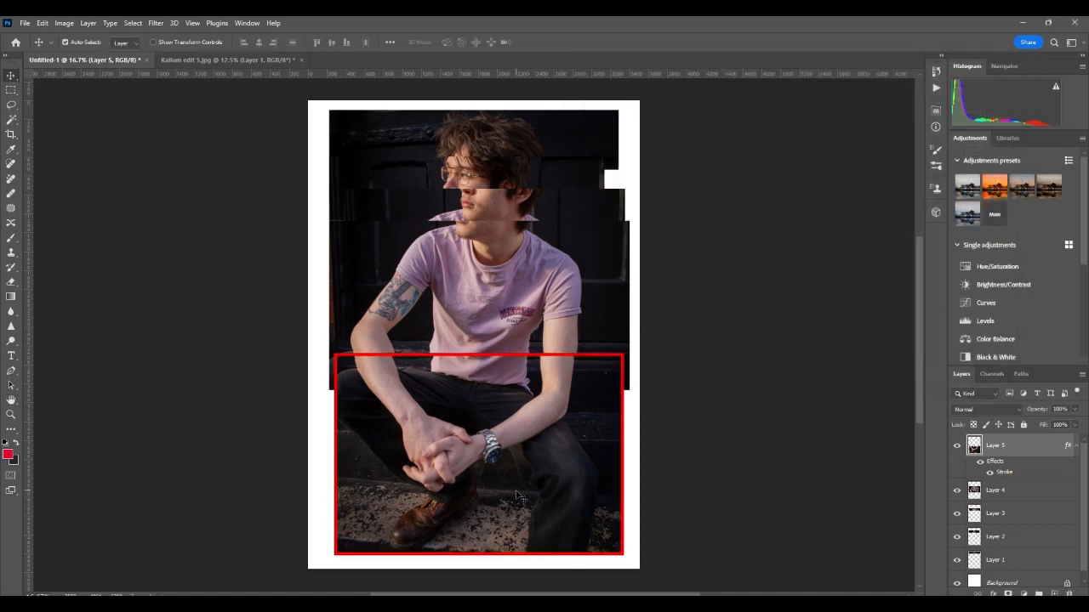
Step: Add the thick red Stroke layer style to Layer 4 and Layer 3
left_click(974, 491)
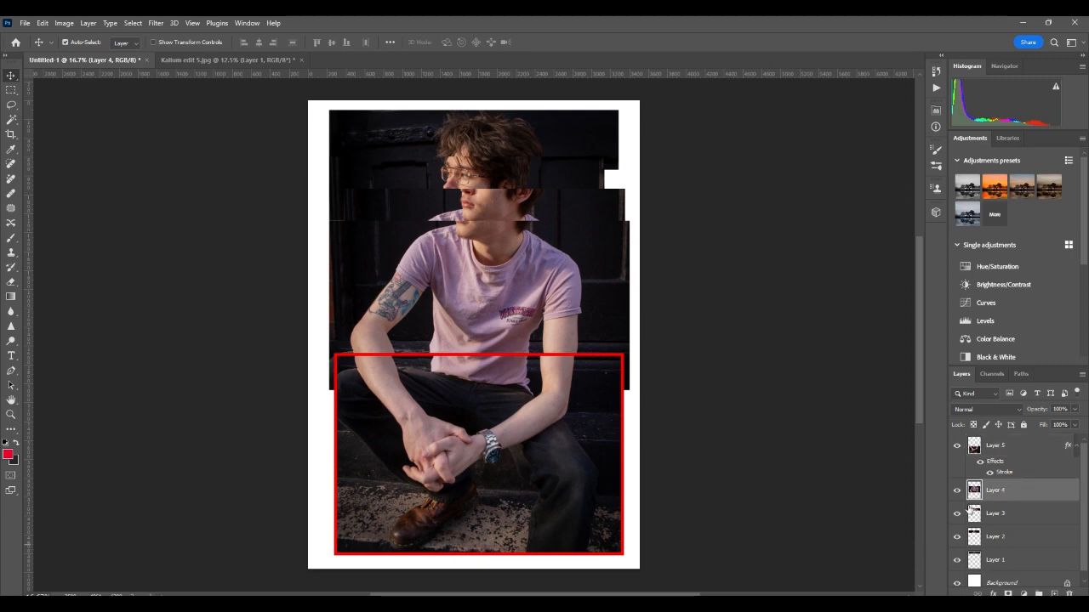
right_click(1005, 494)
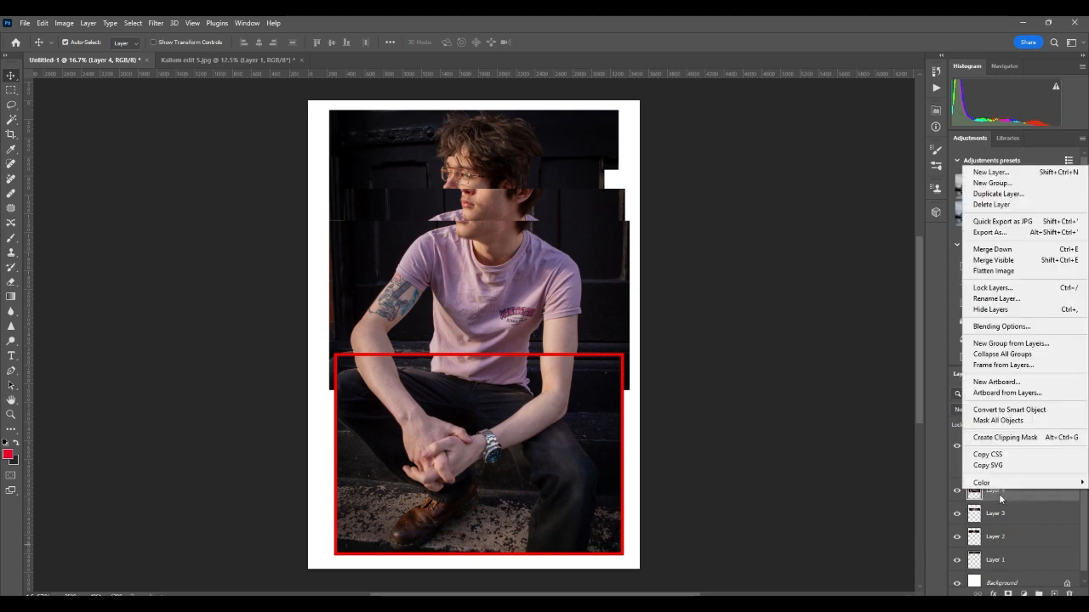
left_click(1014, 327)
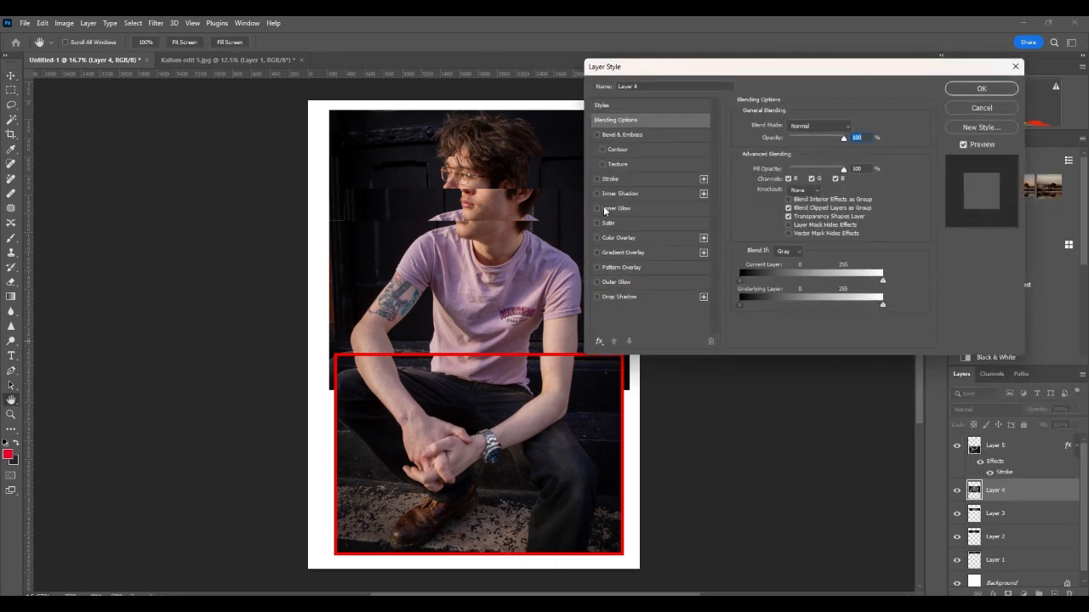
left_click(600, 178)
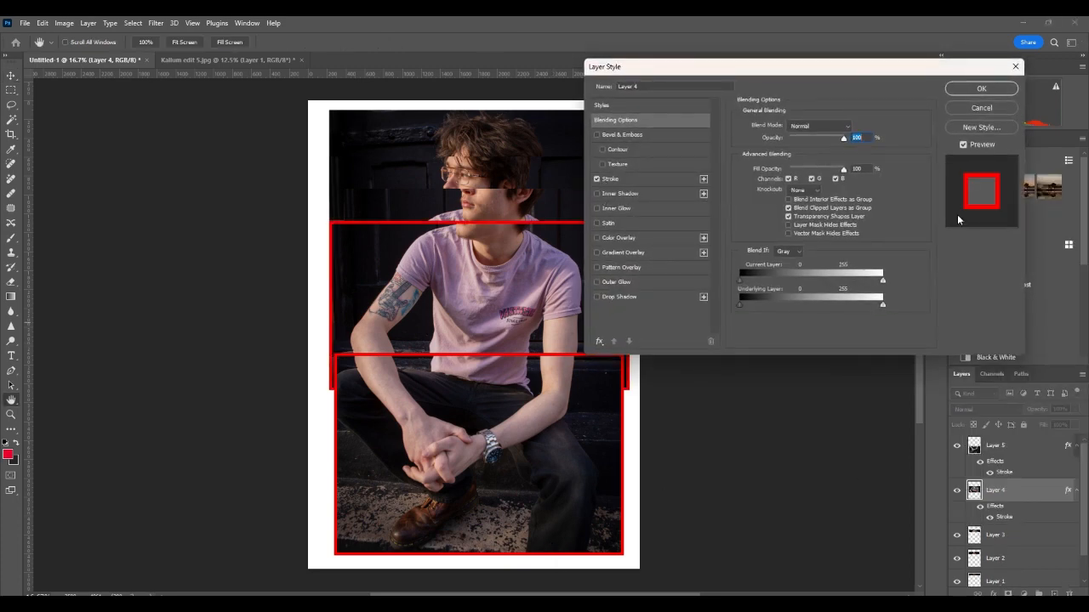
left_click(965, 87)
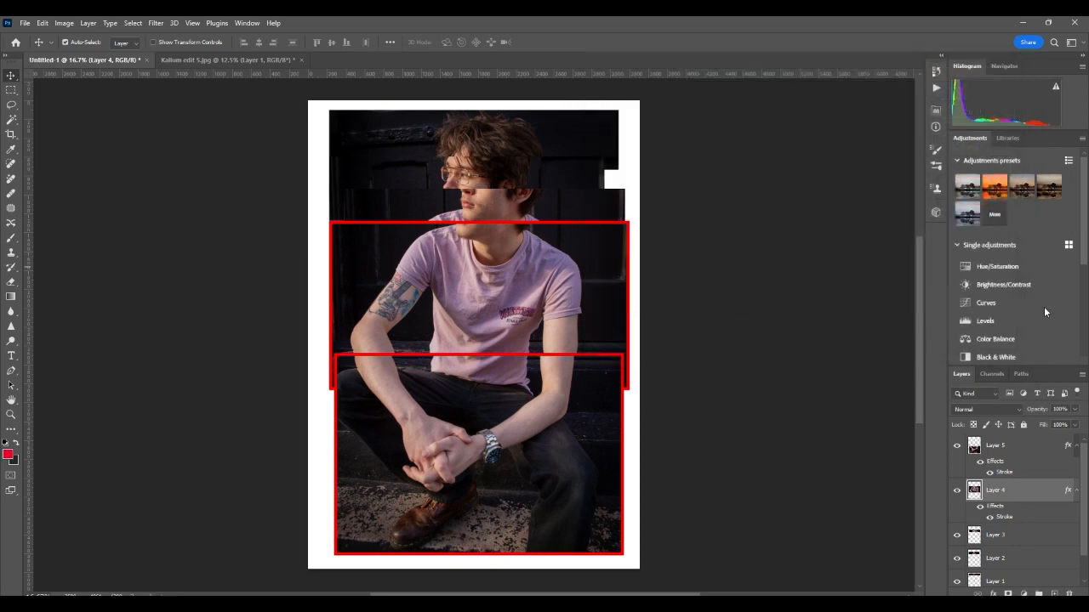
left_click(1003, 537)
right_click(1003, 538)
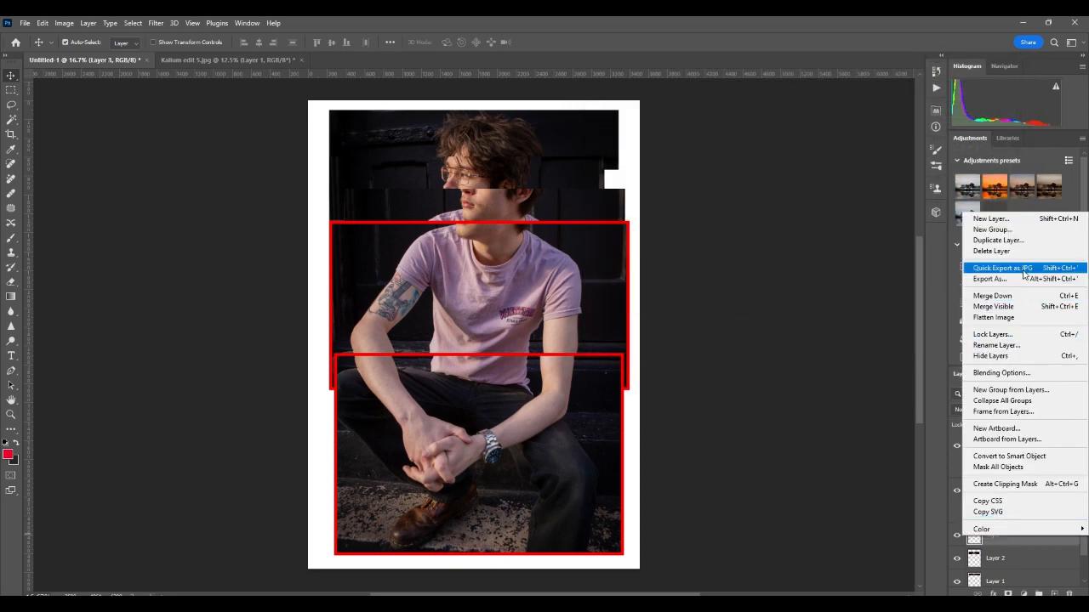
left_click(1012, 374)
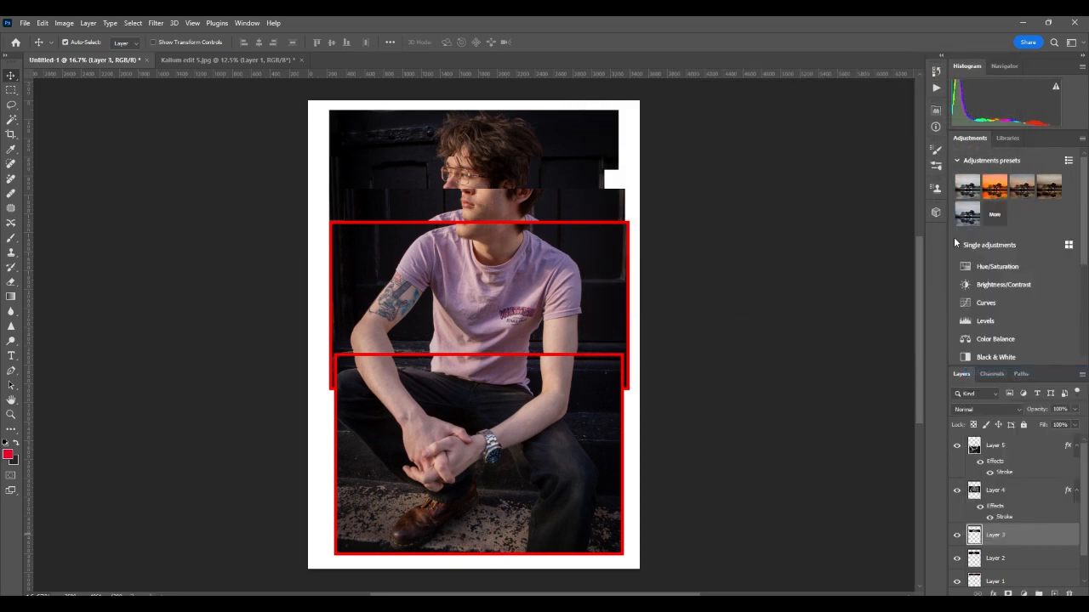
left_click(612, 179)
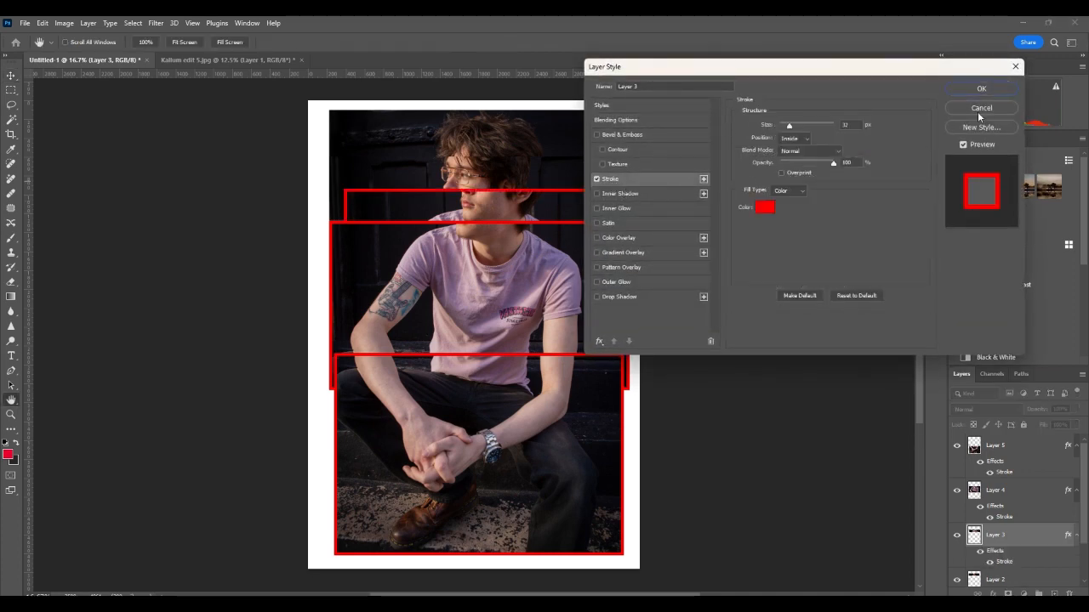
left_click(982, 89)
Step: Apply the same red Stroke layer style to Layer 2 and Layer 1
scroll(1014, 561, "down", 2)
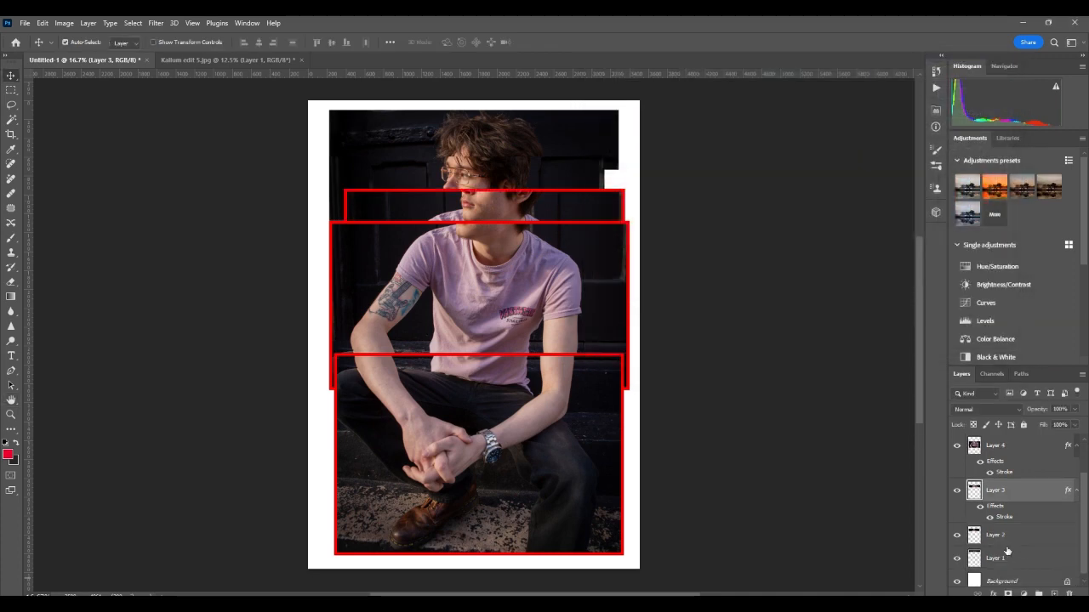
left_click(1016, 531)
right_click(1035, 538)
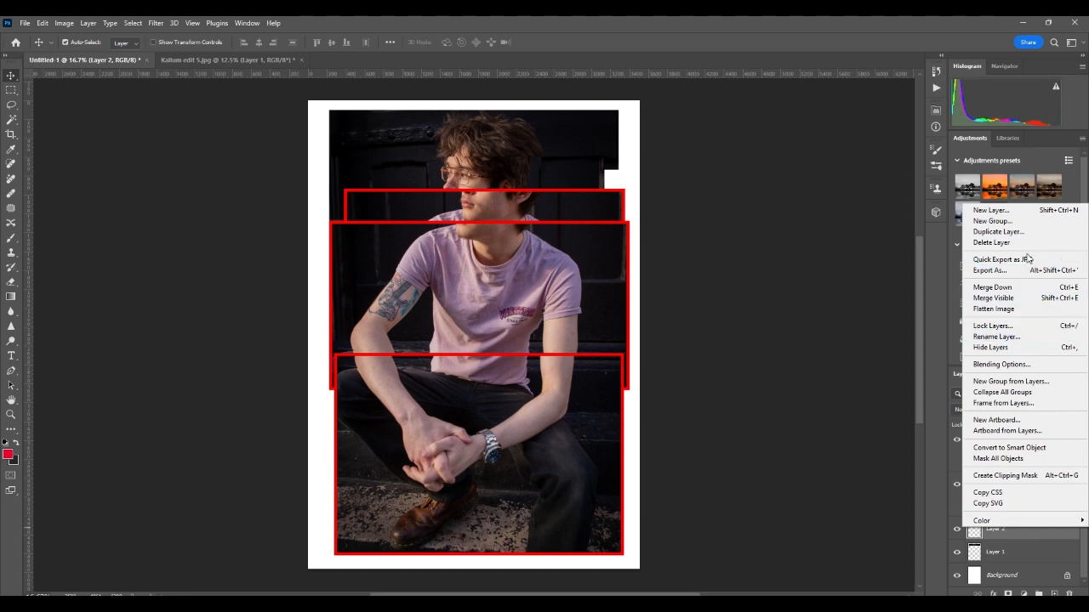
left_click(1013, 364)
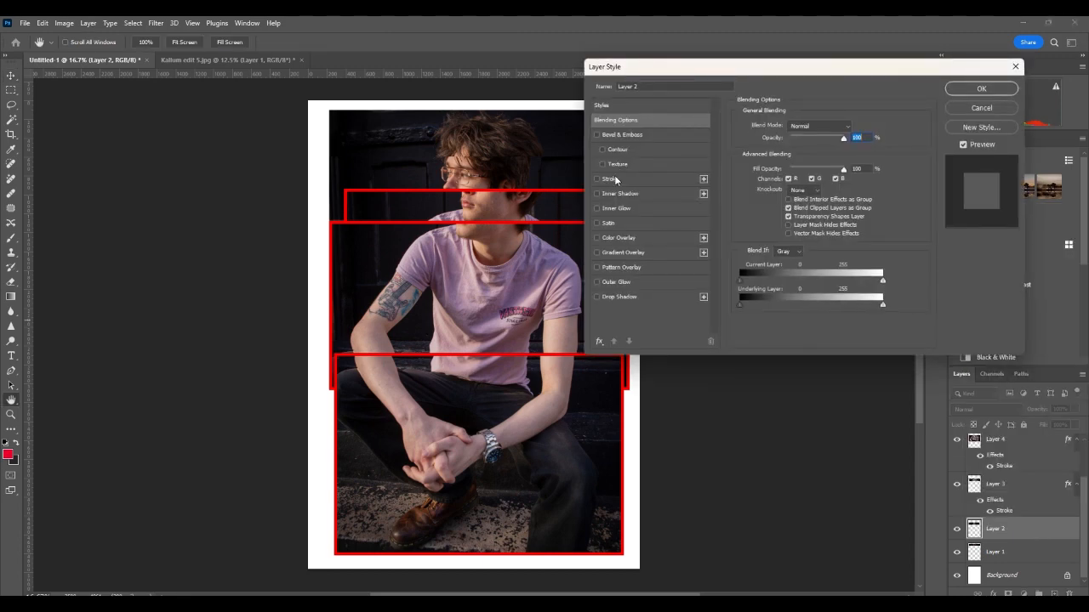
left_click(617, 179)
left_click(995, 89)
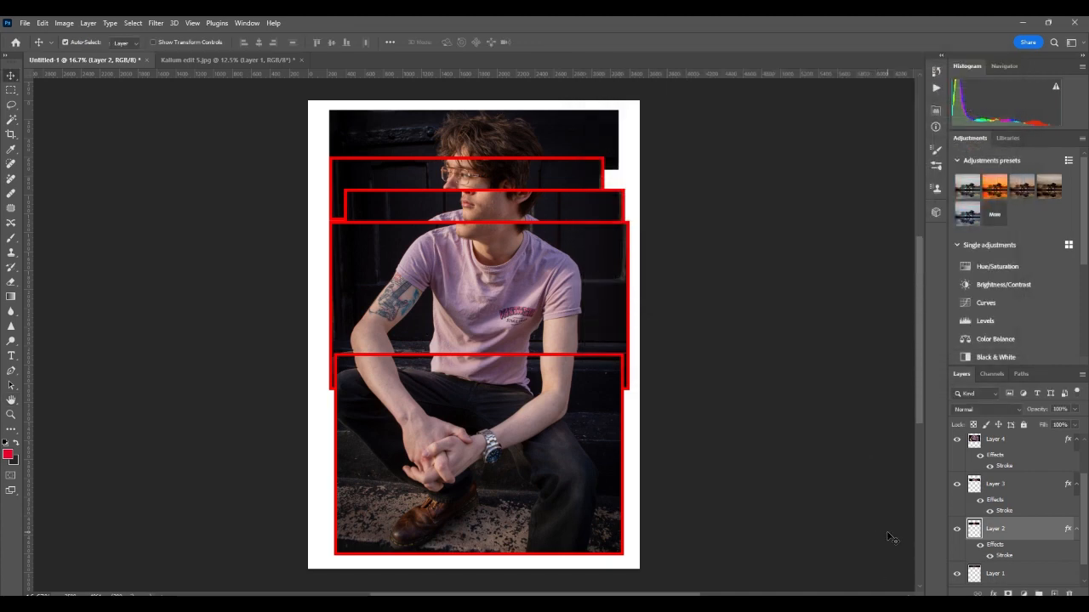
right_click(1005, 576)
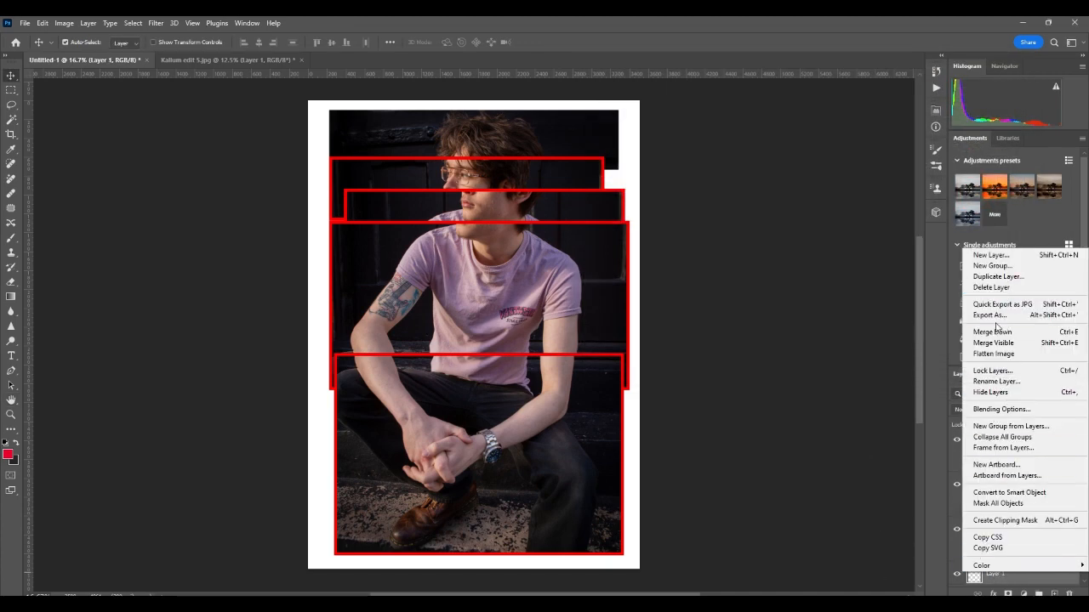
left_click(1001, 408)
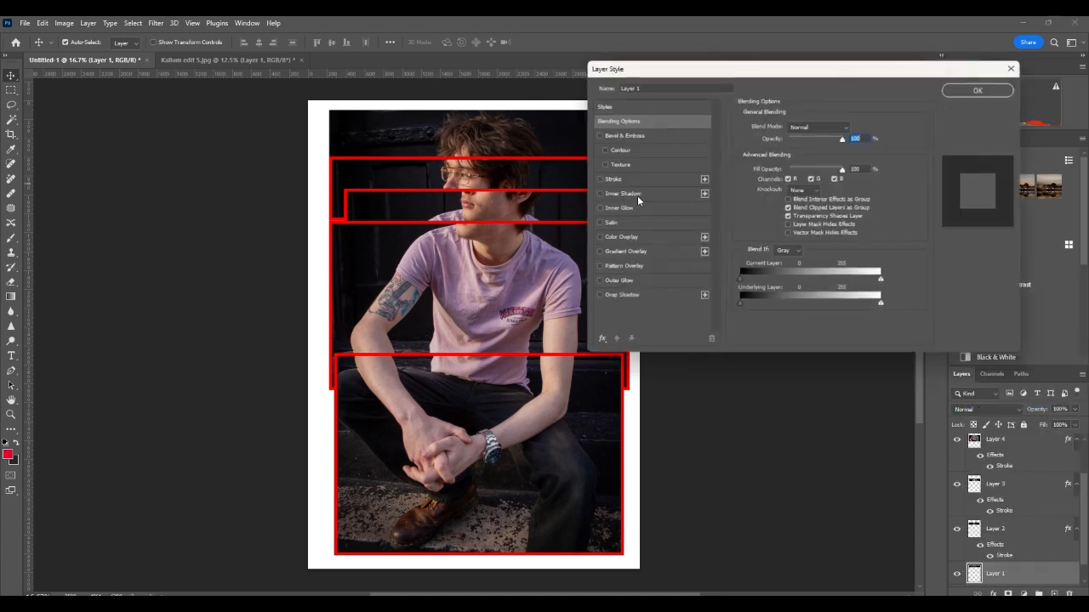
left_click(635, 183)
left_click(989, 86)
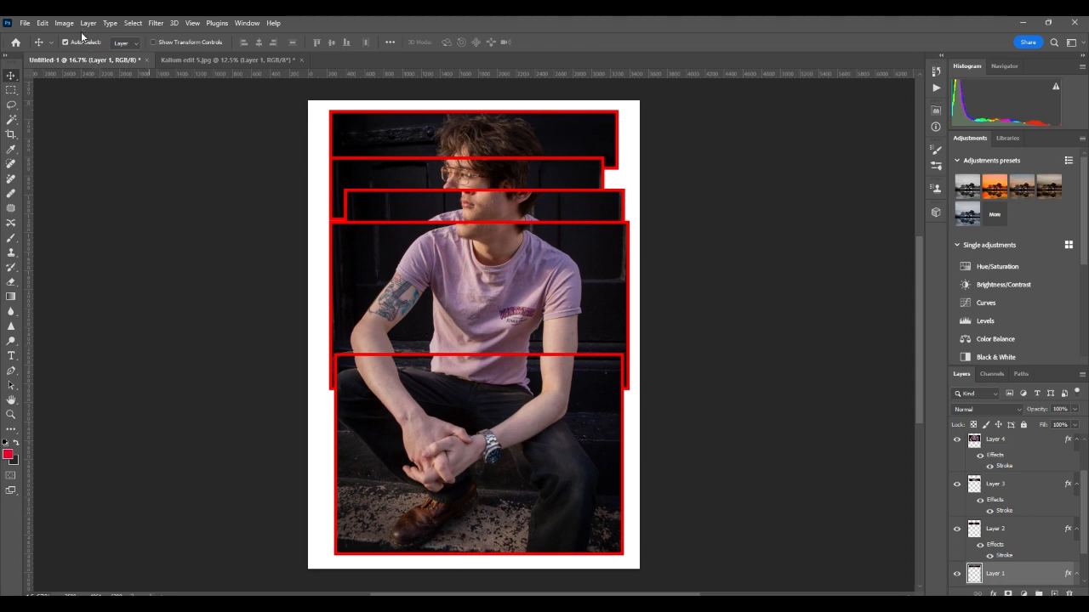
left_click(24, 23)
left_click(50, 163)
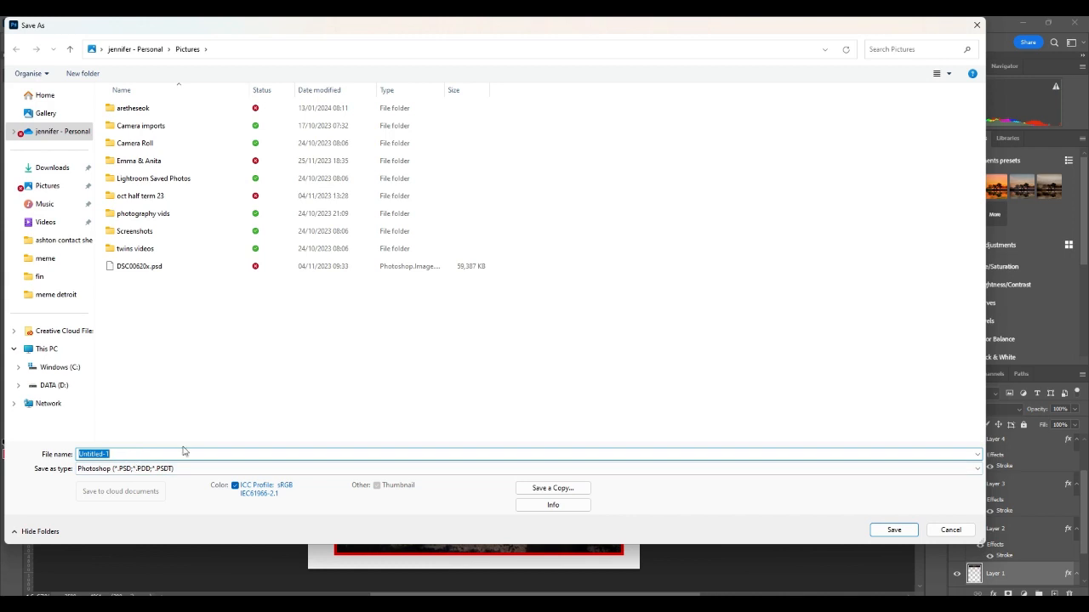
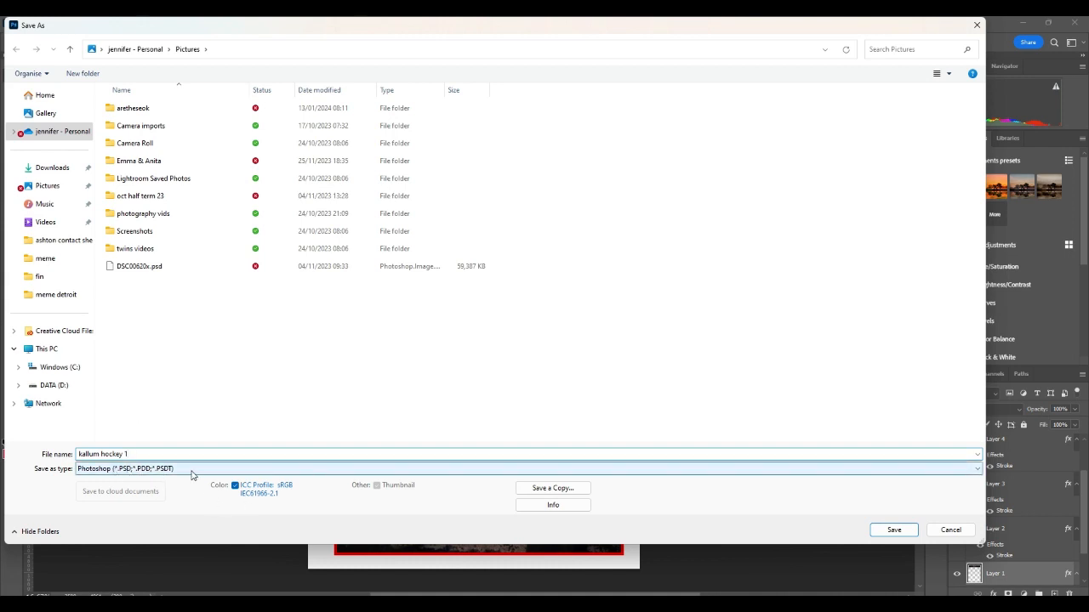
left_click(894, 530)
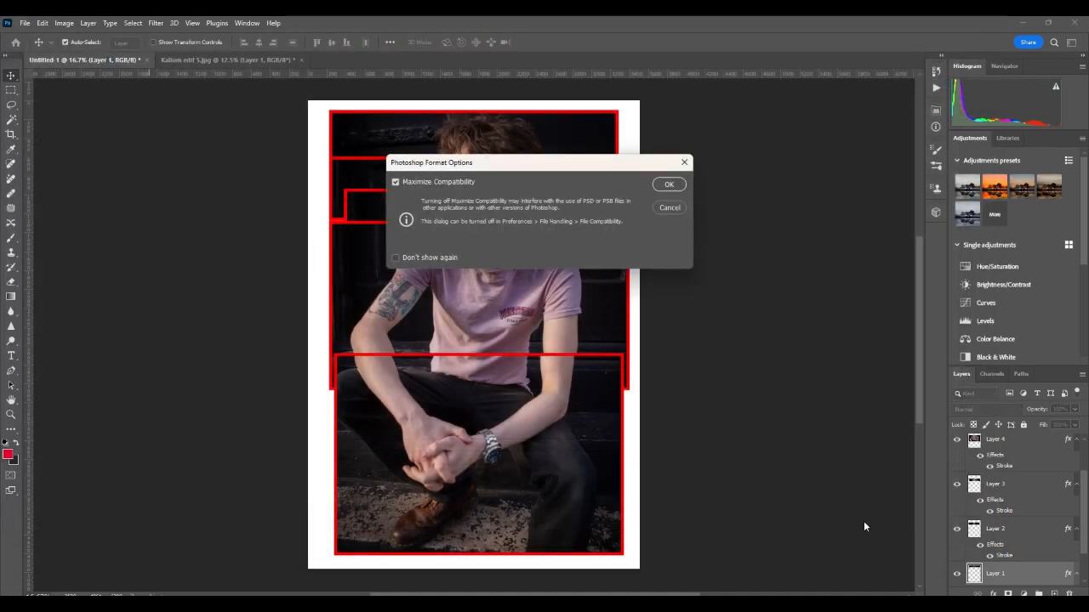
left_click(678, 186)
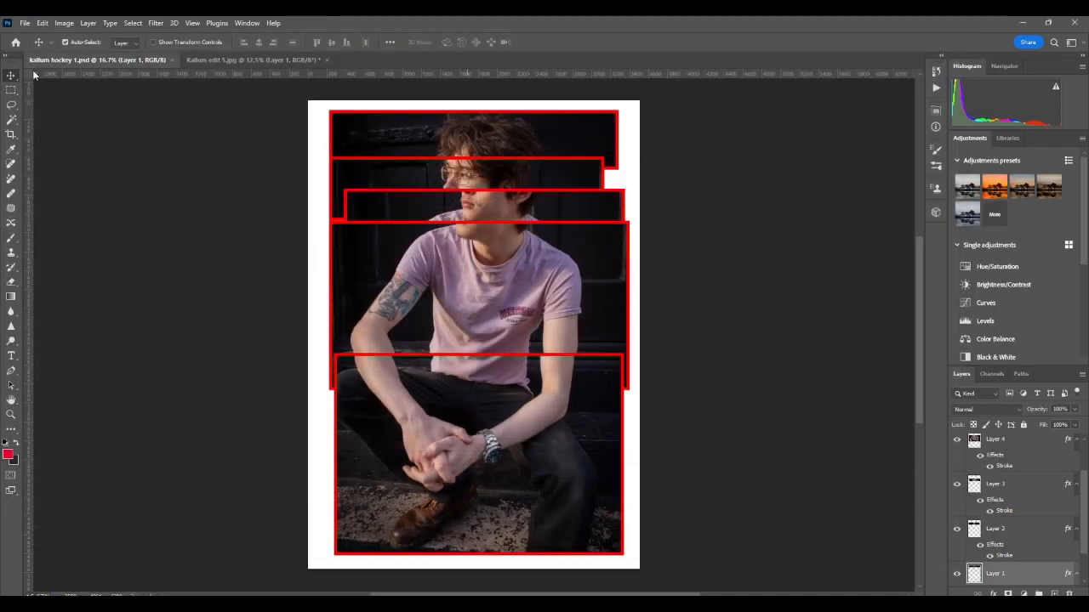
left_click(25, 22)
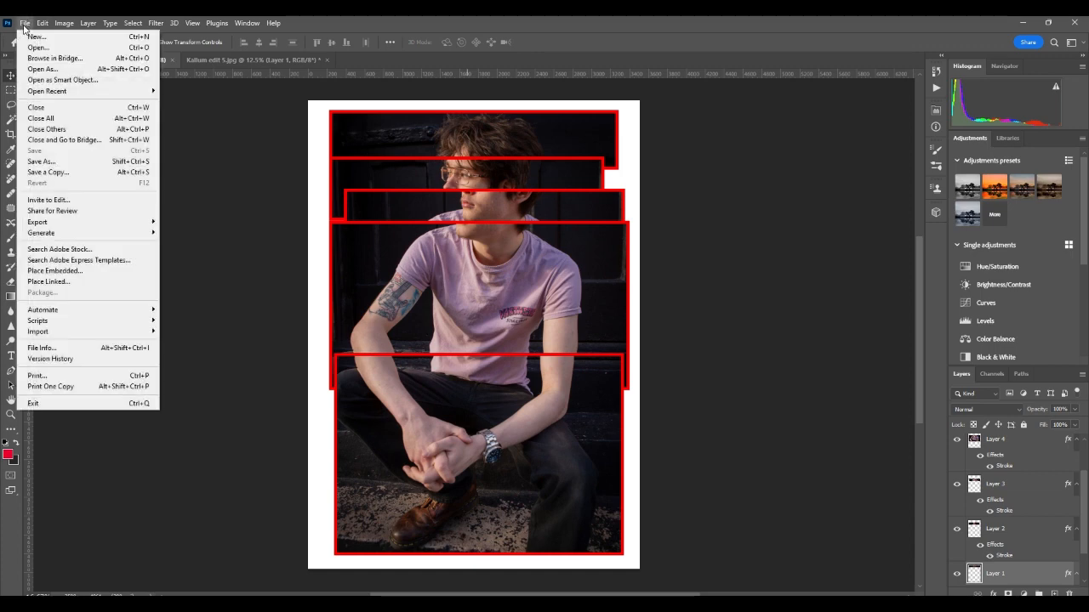
left_click(42, 160)
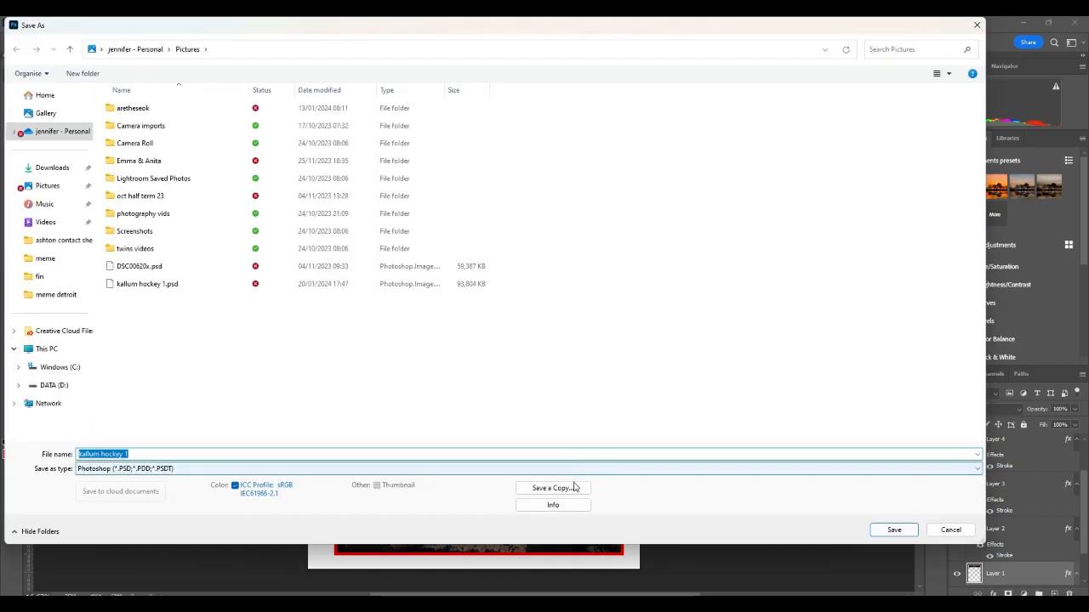
left_click(571, 491)
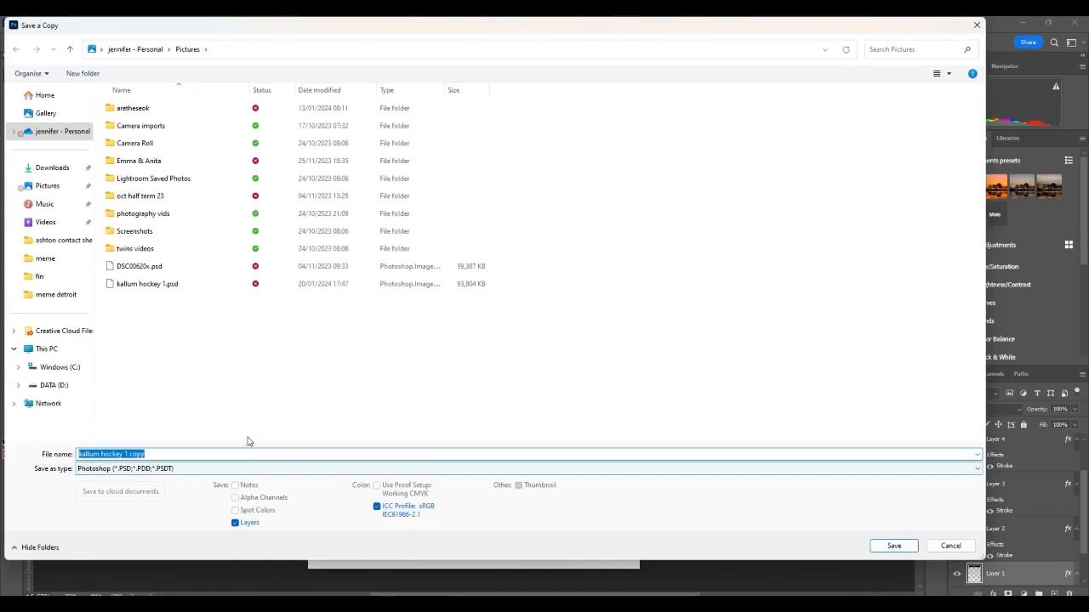
left_click(252, 470)
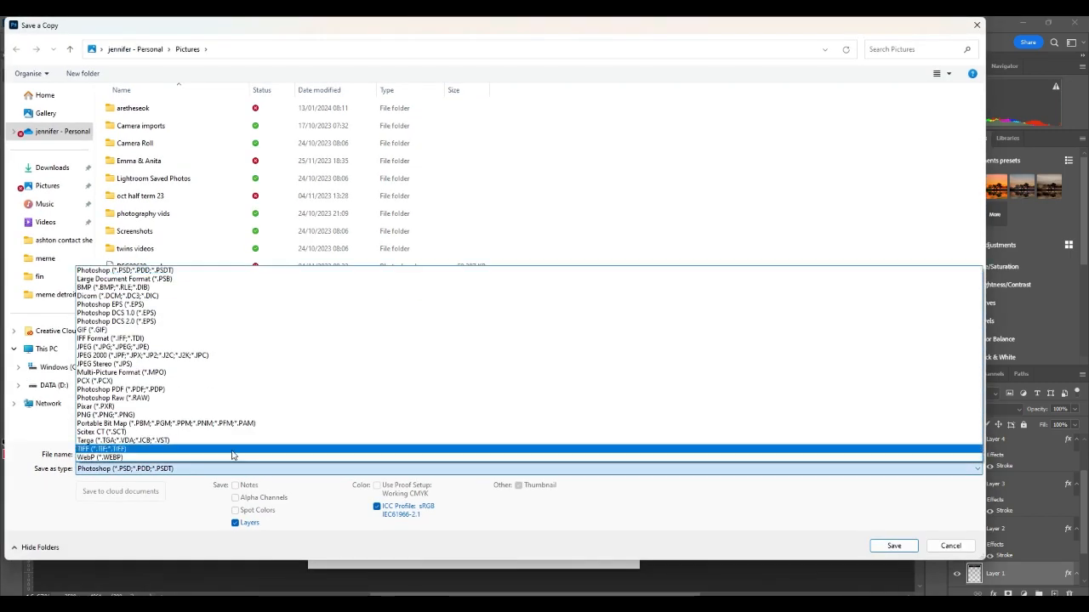
left_click(176, 348)
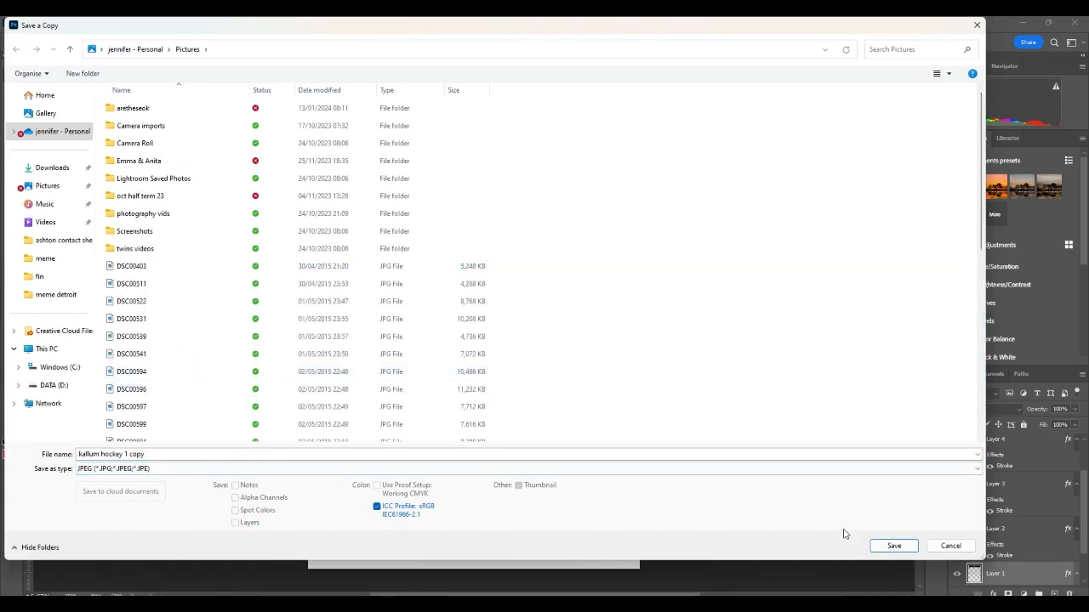
left_click(894, 545)
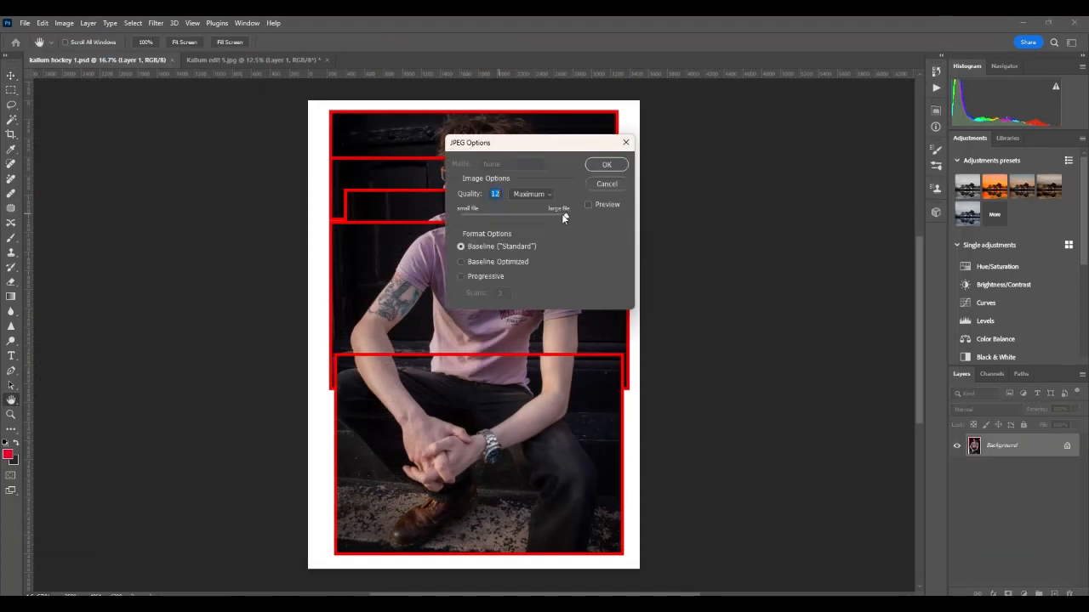
left_click(606, 165)
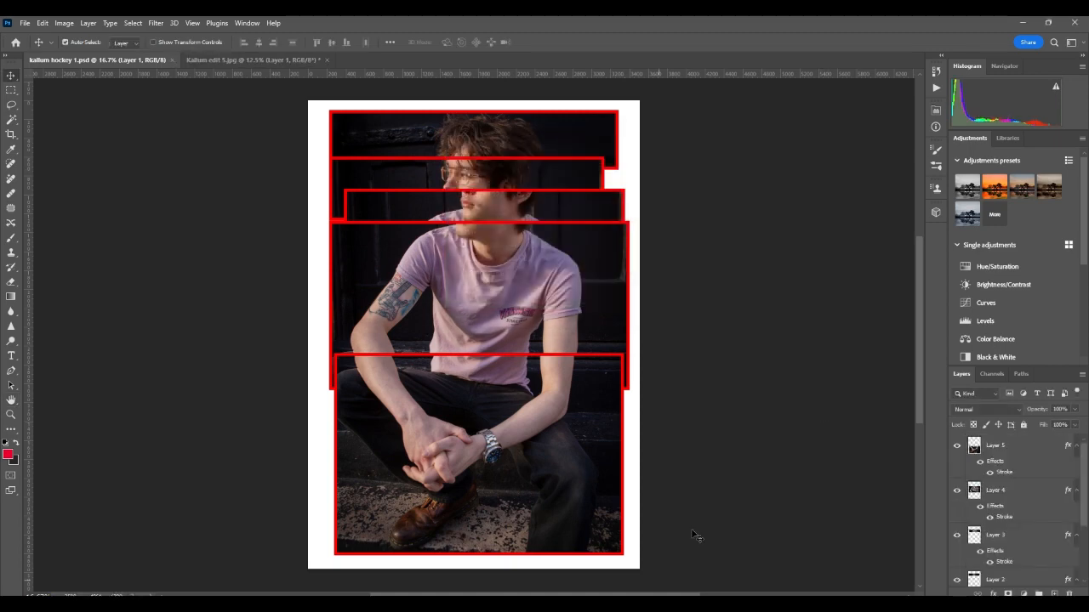